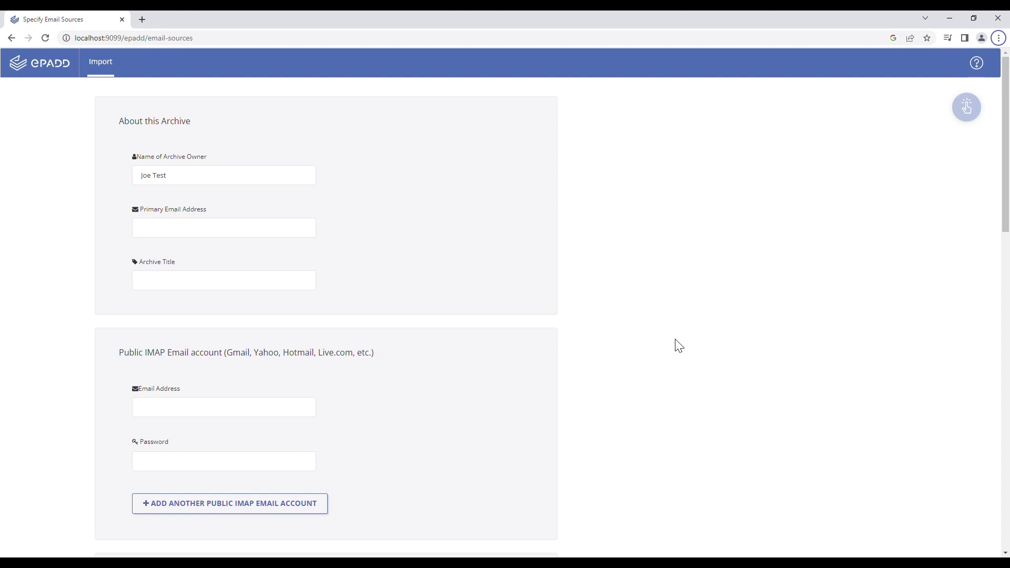
Scroll down to the MBOX and non-Mbox source sections and check the Emailchemy license status
scroll(673, 336, down, 8)
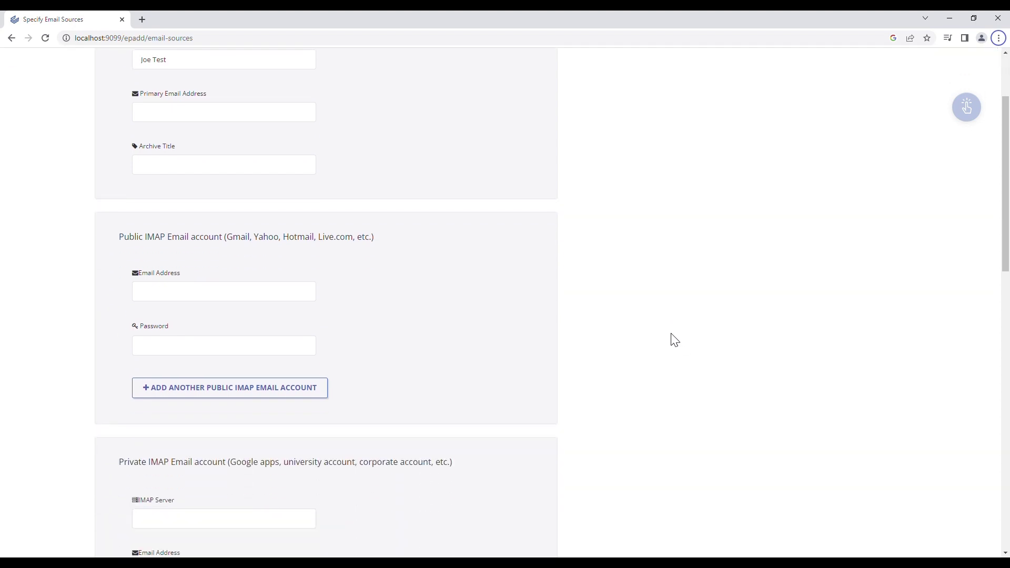
scroll(673, 340, down, 4)
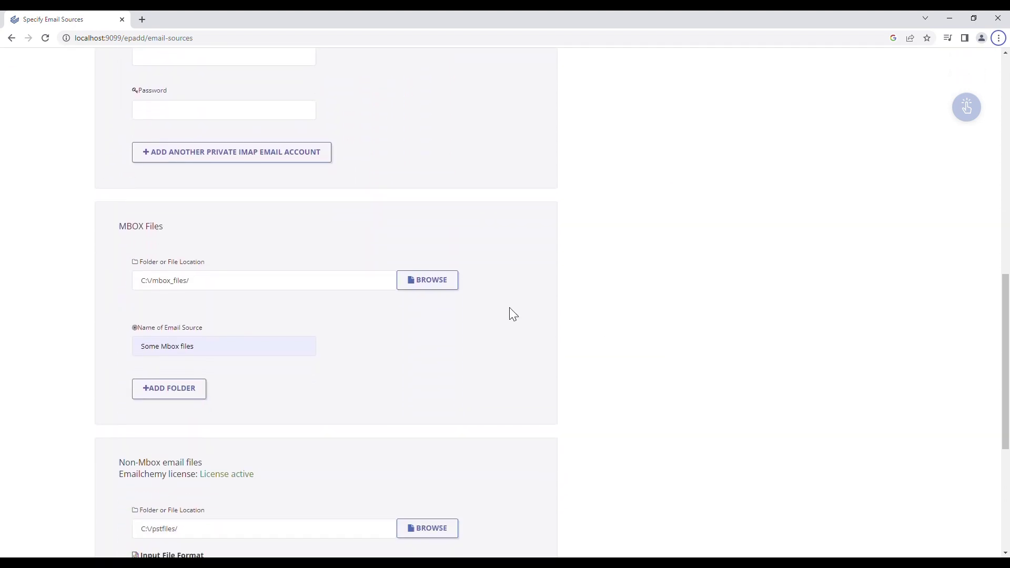
scroll(221, 294, down, 5)
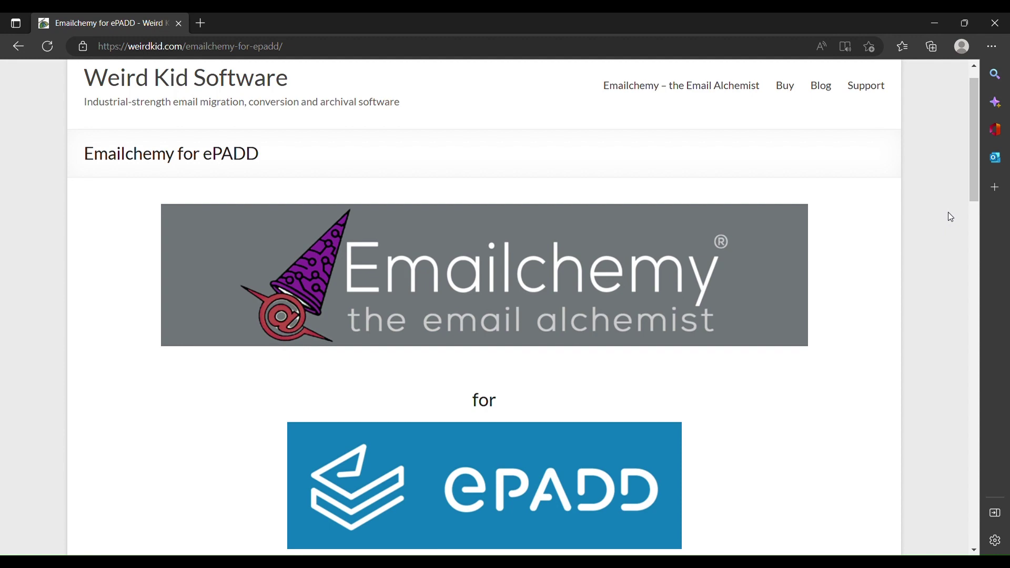
Scroll through the Emailchemy for ePADD page to read how it is licensed
scroll(949, 213, down, 8)
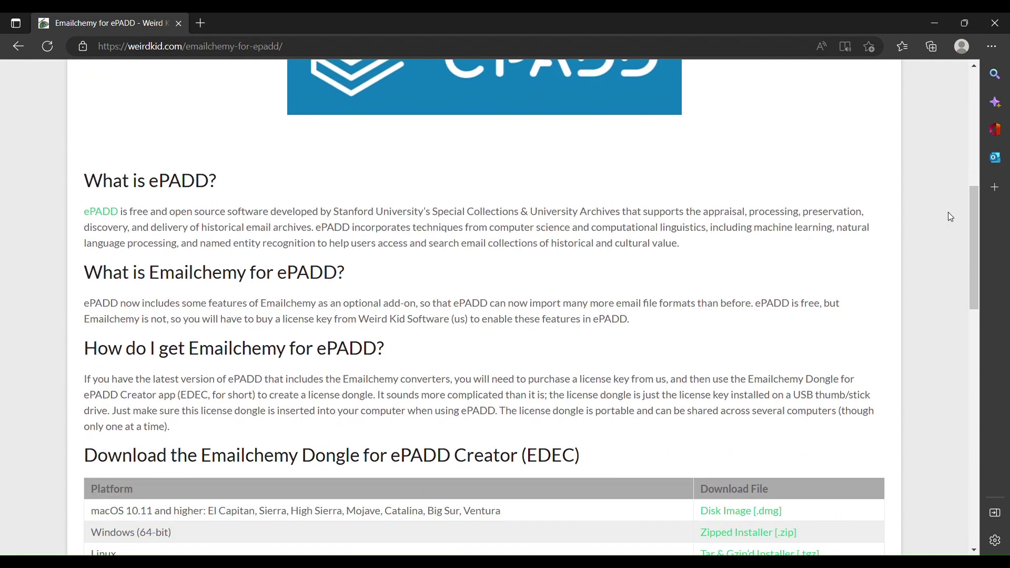
drag(976, 219, 975, 97)
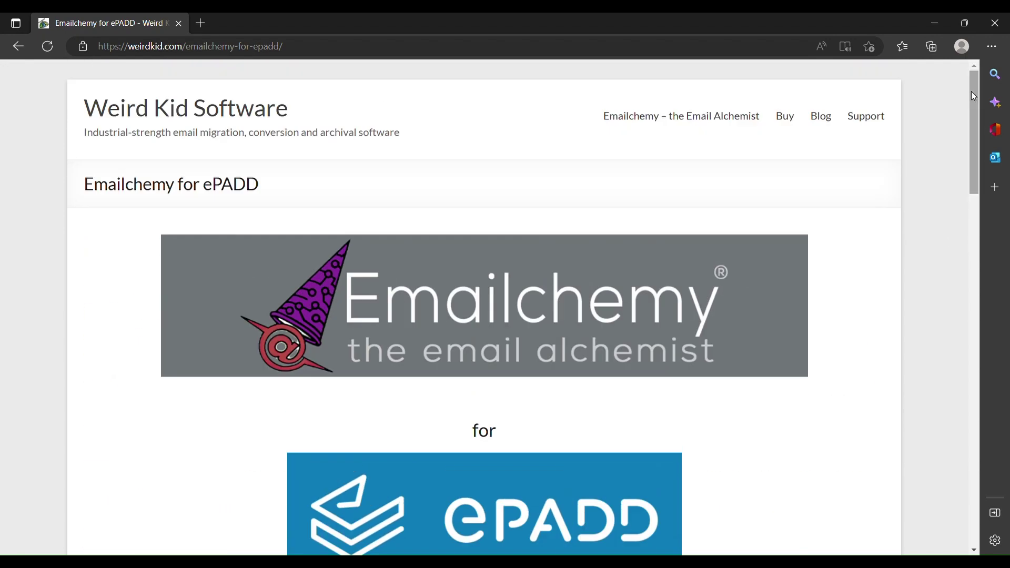
scroll(950, 216, down, 1)
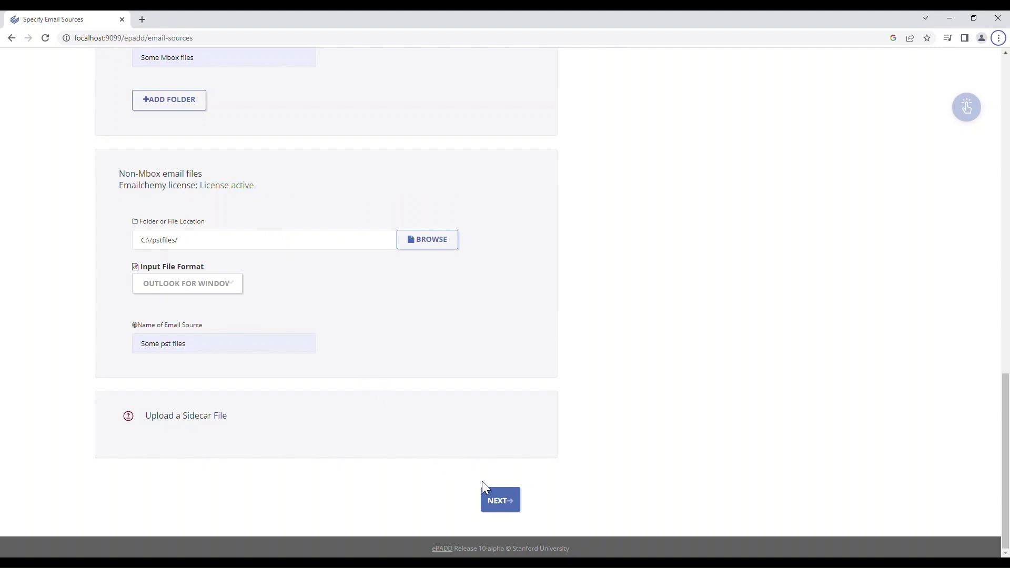
Select the john_emails, Designers and Sent Items folders and start importing them
click(500, 499)
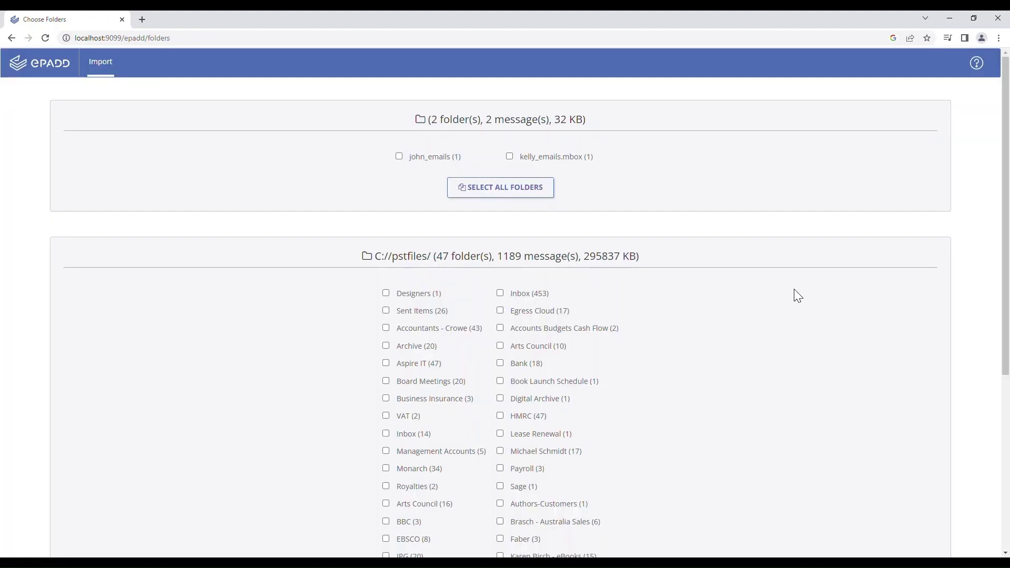
scroll(795, 290, down, 5)
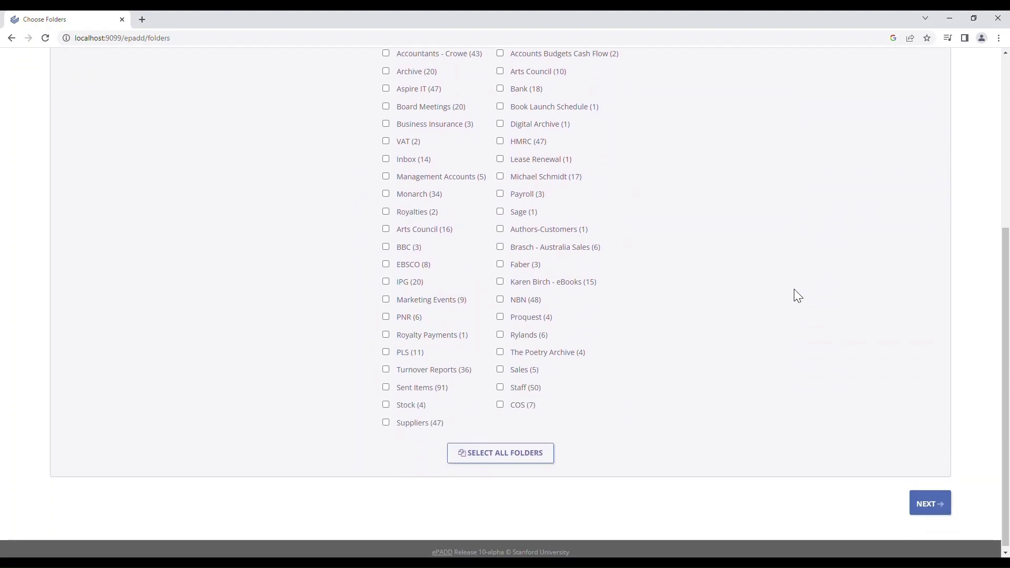
scroll(794, 290, up, 5)
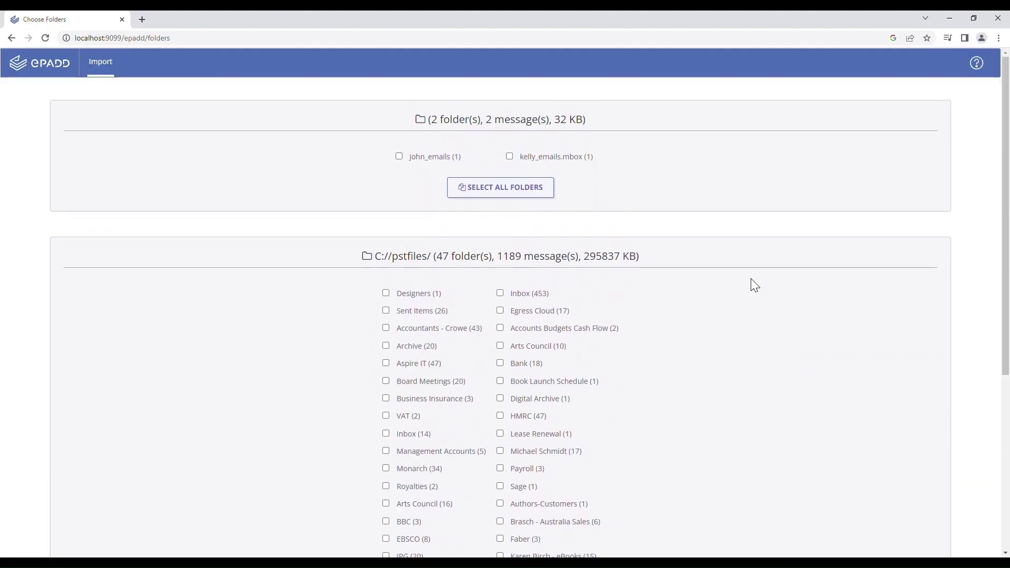
click(399, 157)
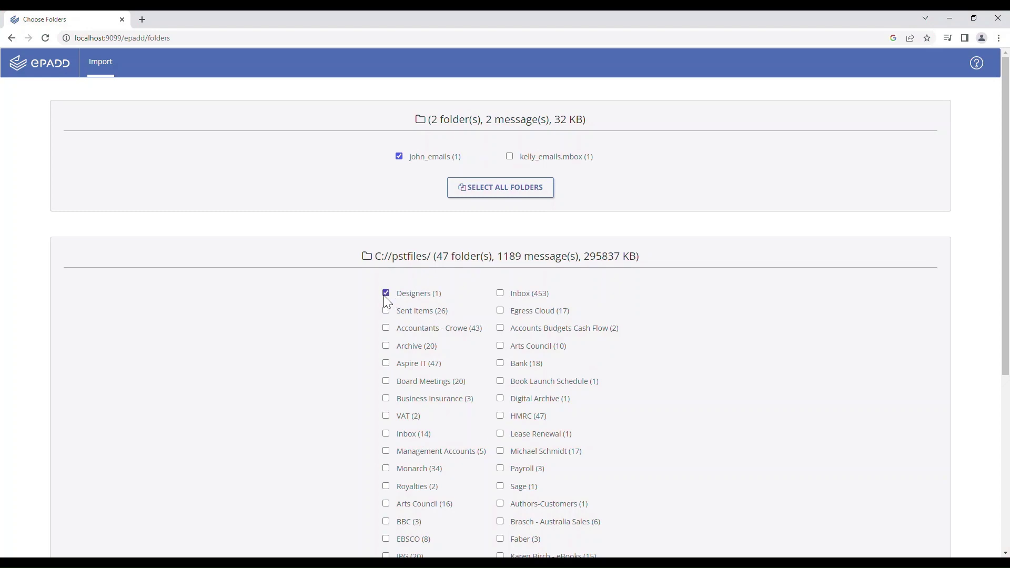
click(387, 311)
scroll(568, 350, down, 5)
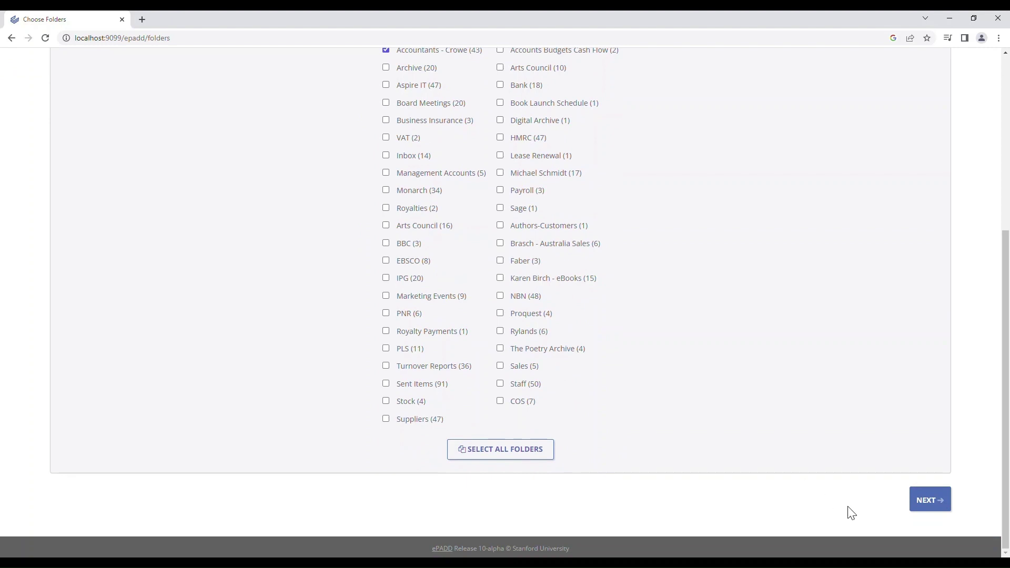
click(926, 504)
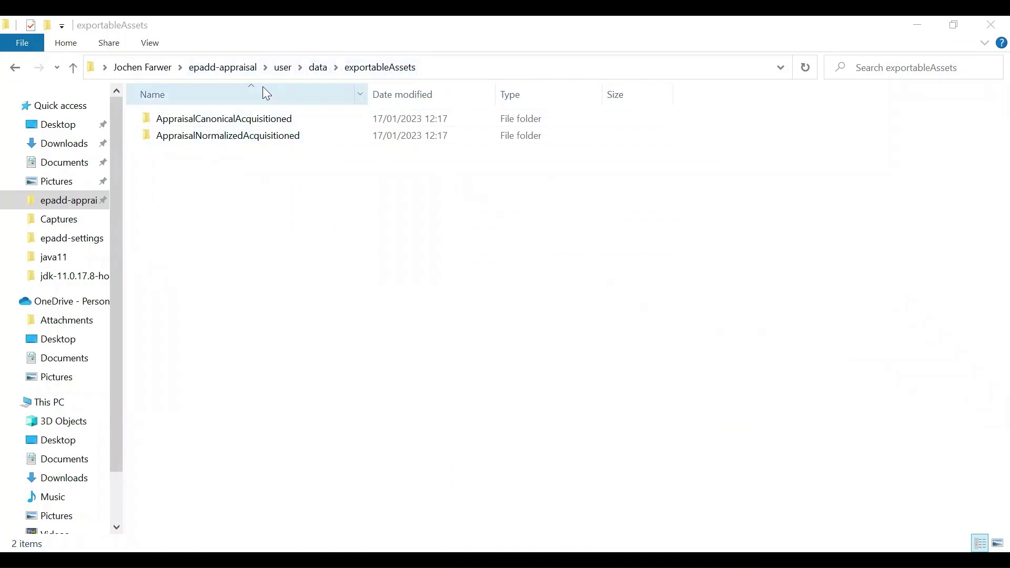
Inspect AppraisalCanonicalAcquisitioned's pre-conversion and untouched imported mbox folders
double_click(265, 125)
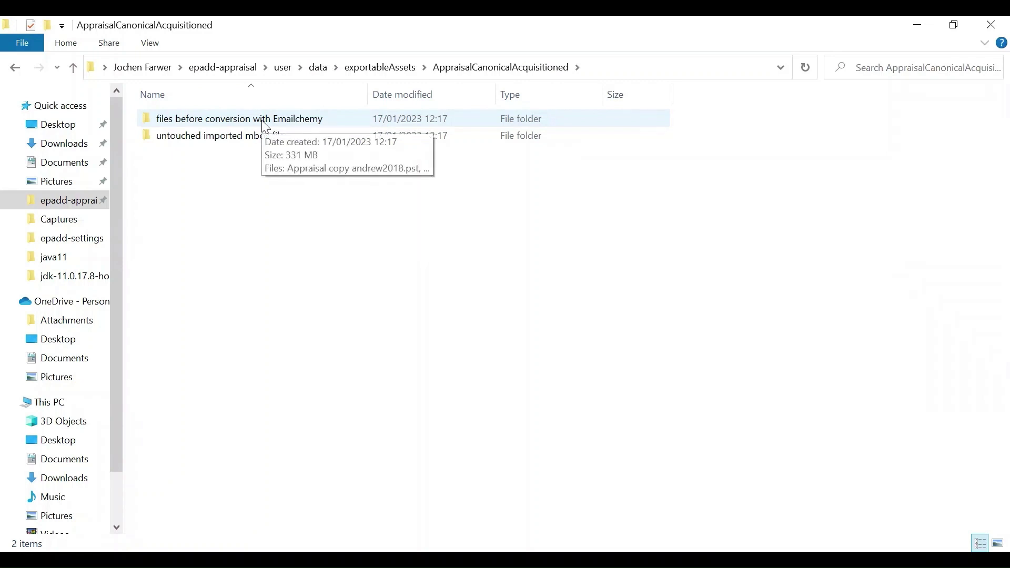
double_click(266, 120)
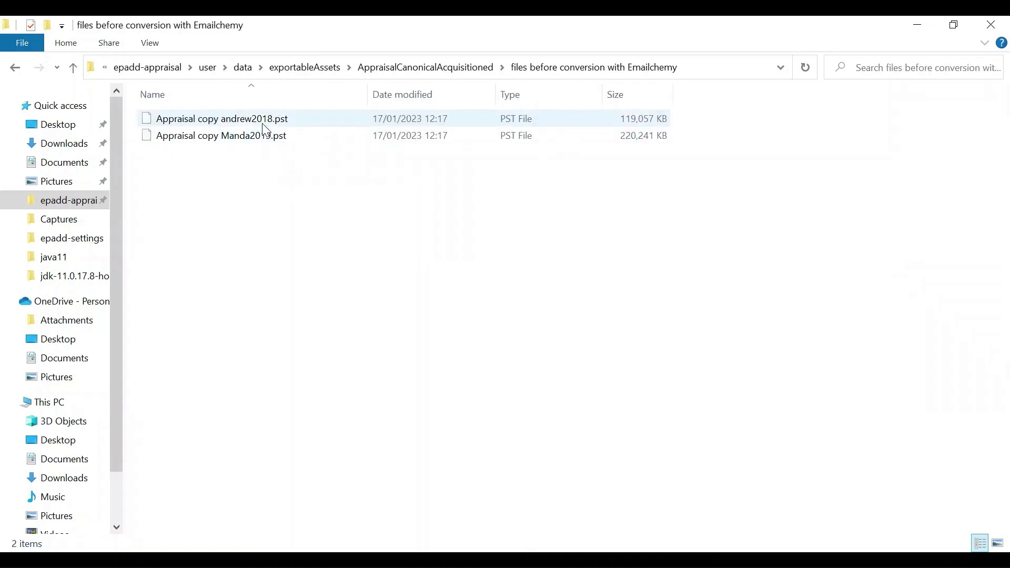
click(424, 68)
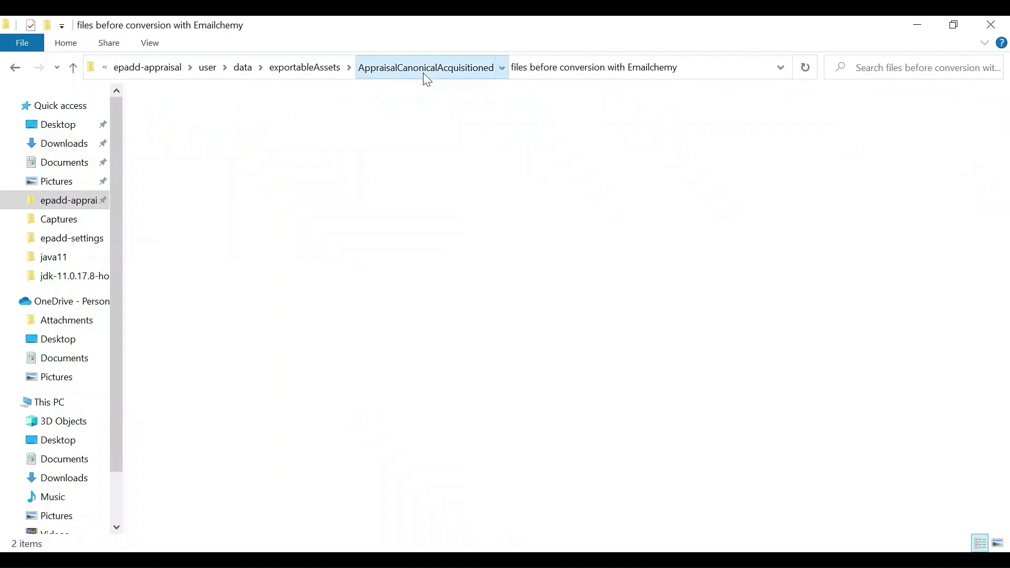
double_click(273, 136)
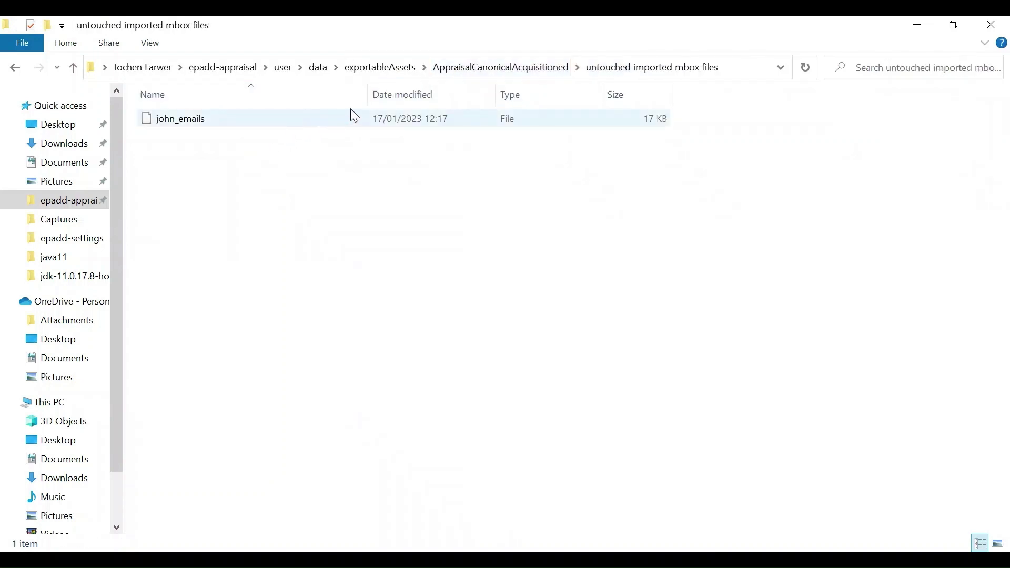
click(383, 68)
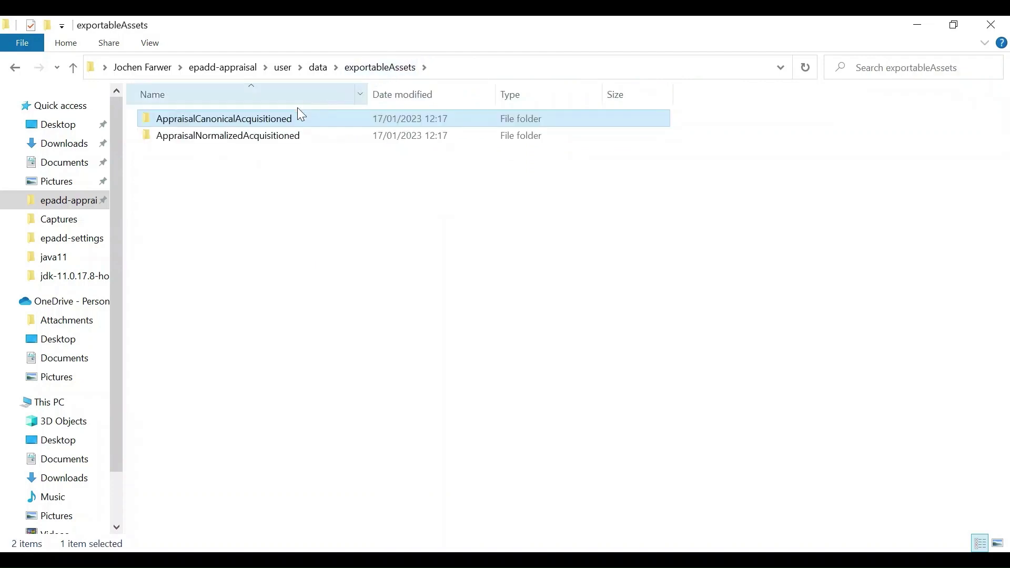
Inspect AppraisalNormalizedAcquisitioned's Emailchemy-generated mbox and untouched imported mbox folders
double_click(281, 138)
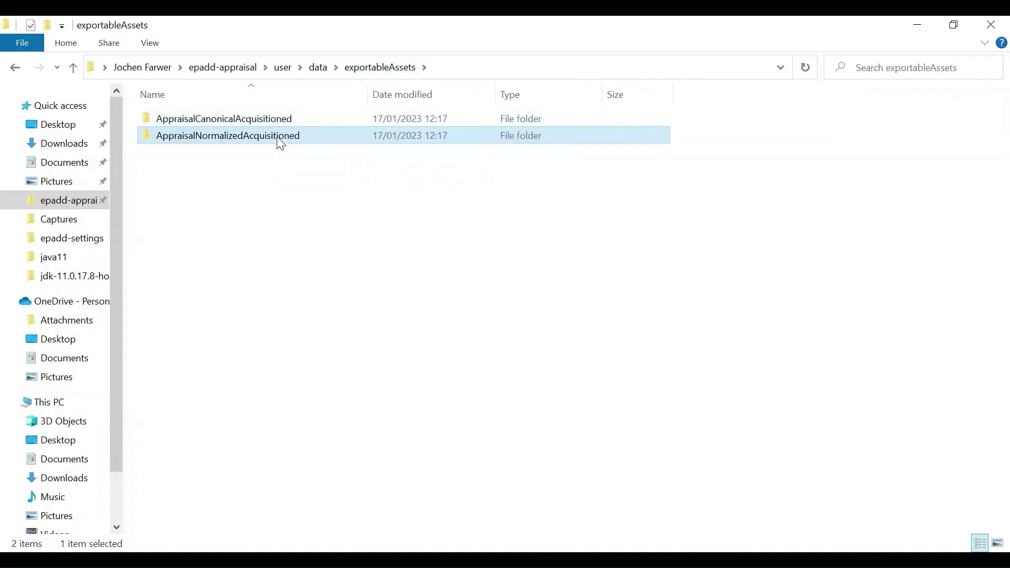
double_click(293, 124)
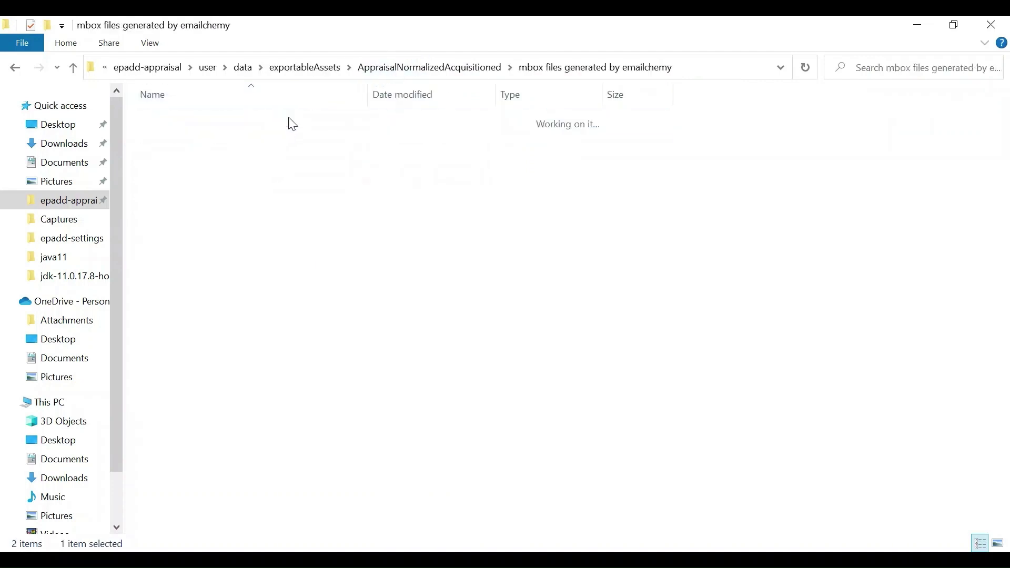
double_click(293, 124)
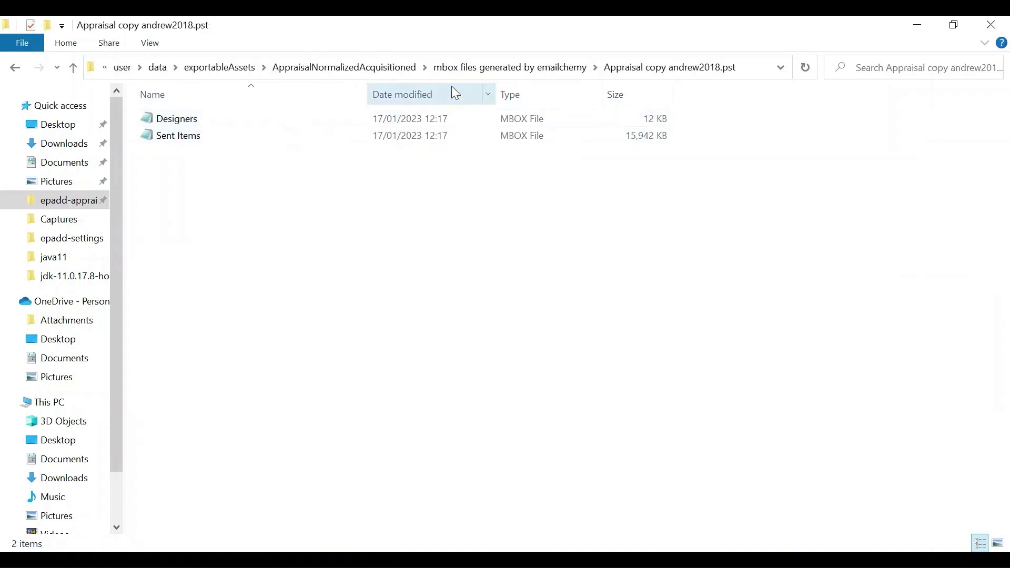
click(360, 73)
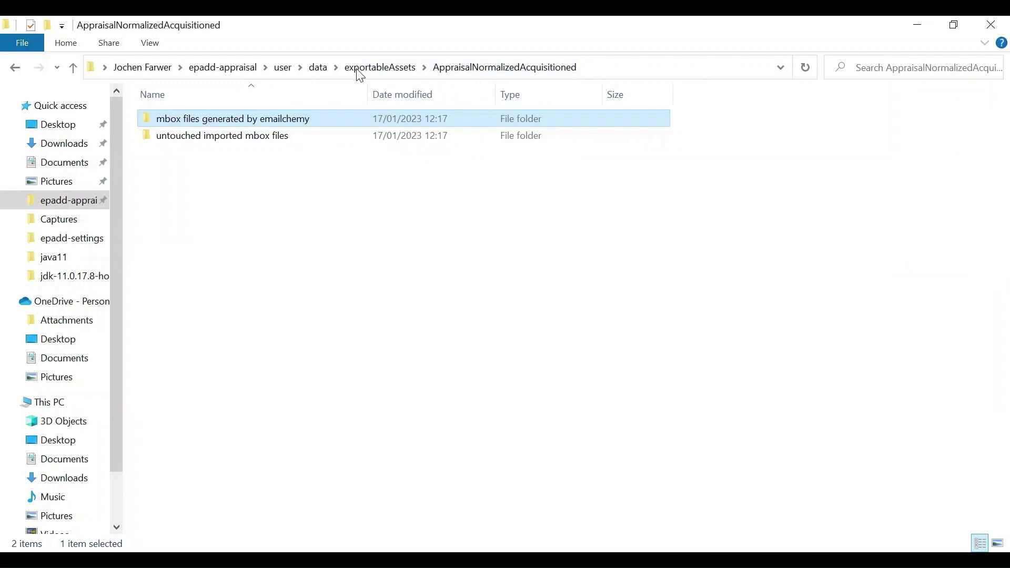
double_click(283, 138)
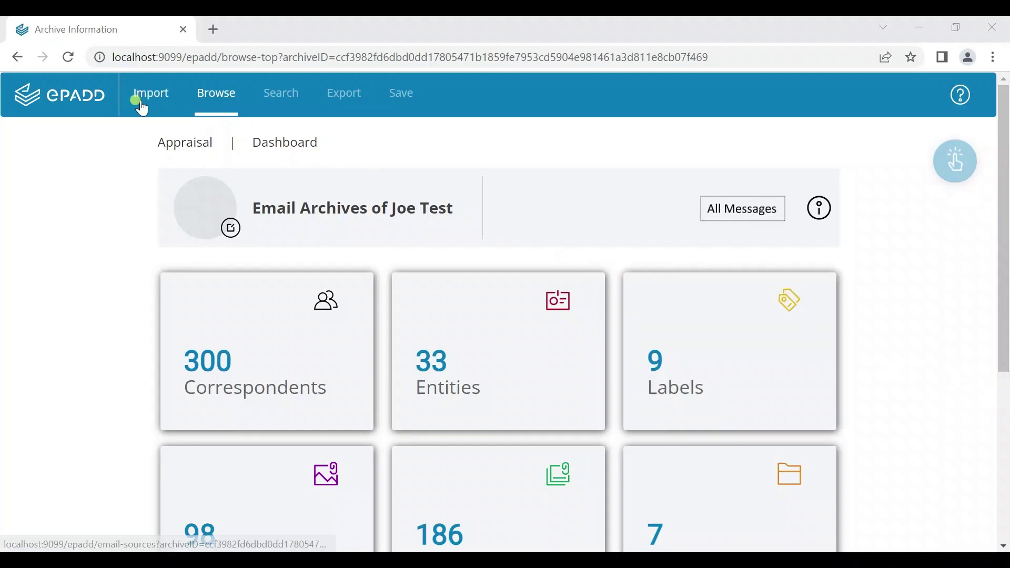
Go back to the Import page and start a sidecar file upload
click(142, 108)
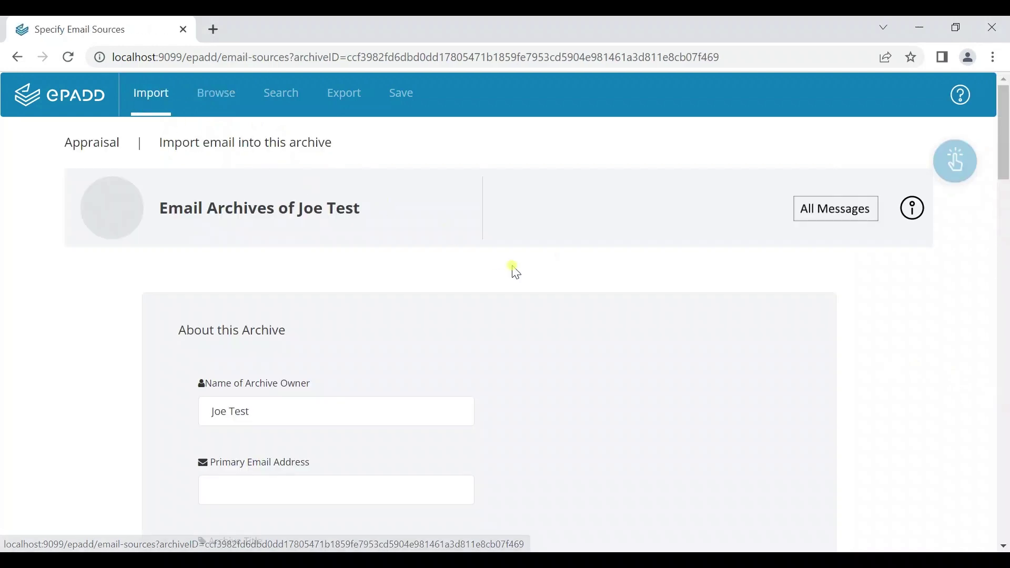
scroll(529, 310, down, 5)
scroll(533, 322, down, 20)
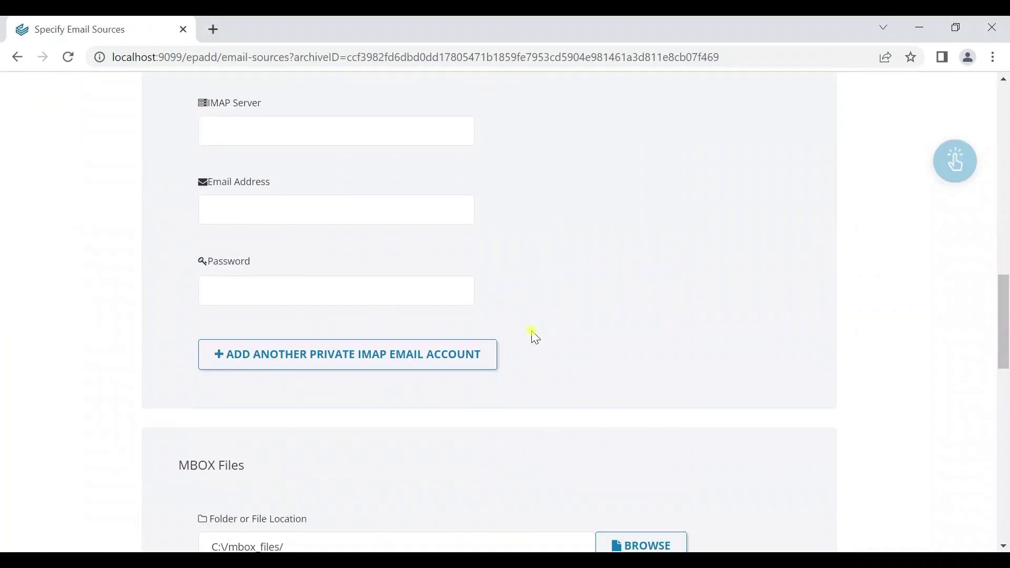
scroll(534, 339, down, 3)
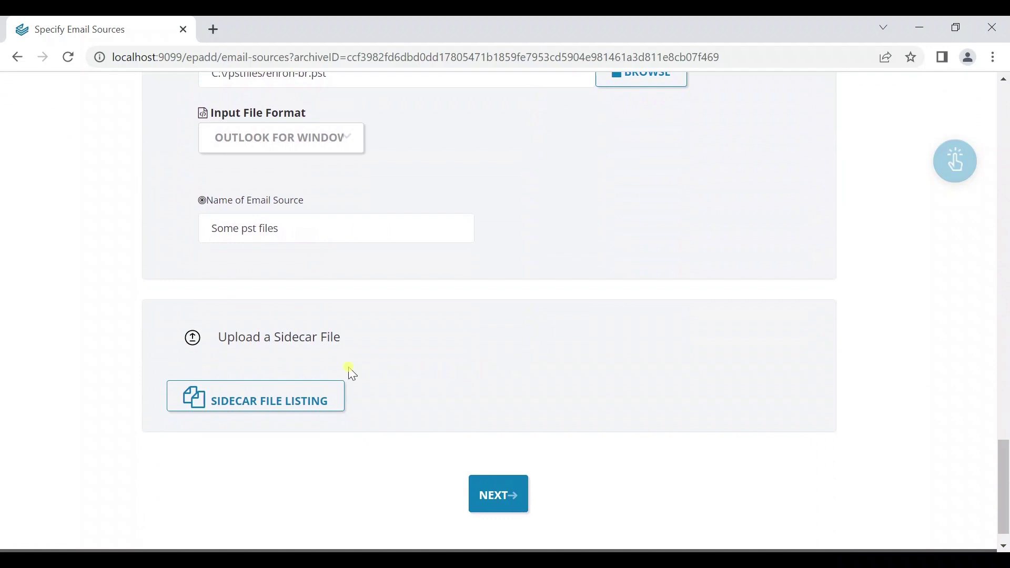
click(194, 343)
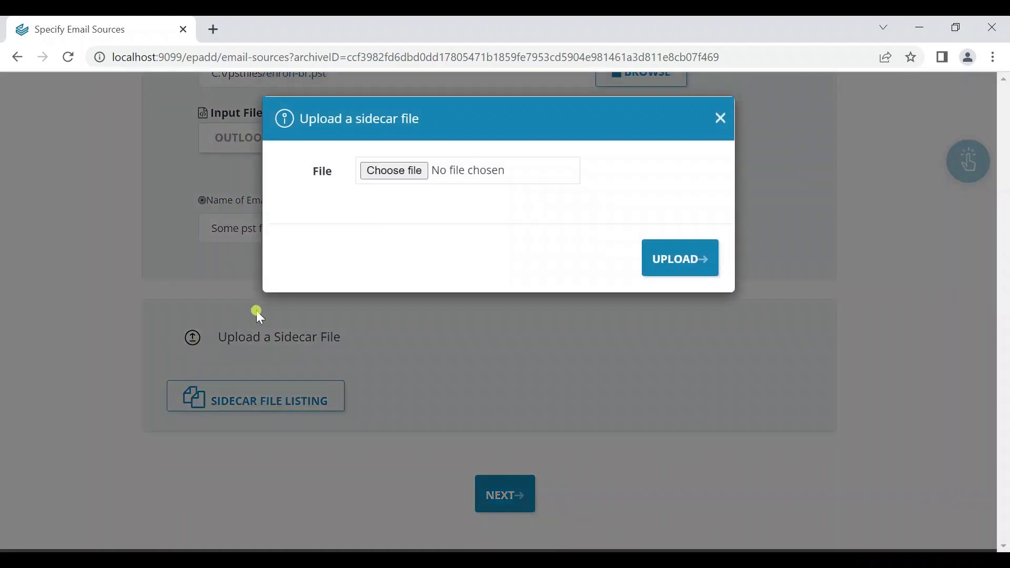
click(394, 172)
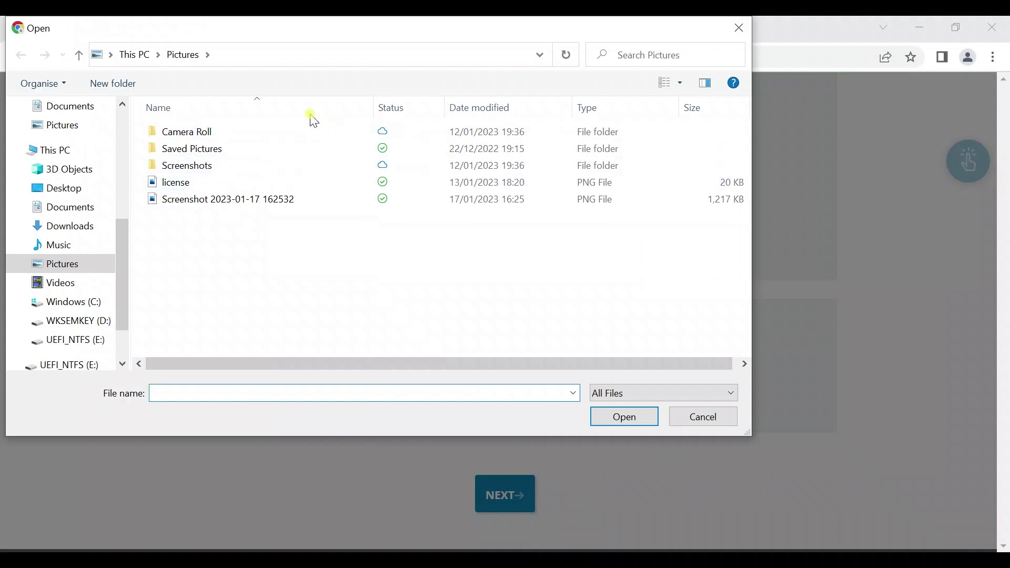
Upload the additional data text file from C:\data as the sidecar file
click(139, 54)
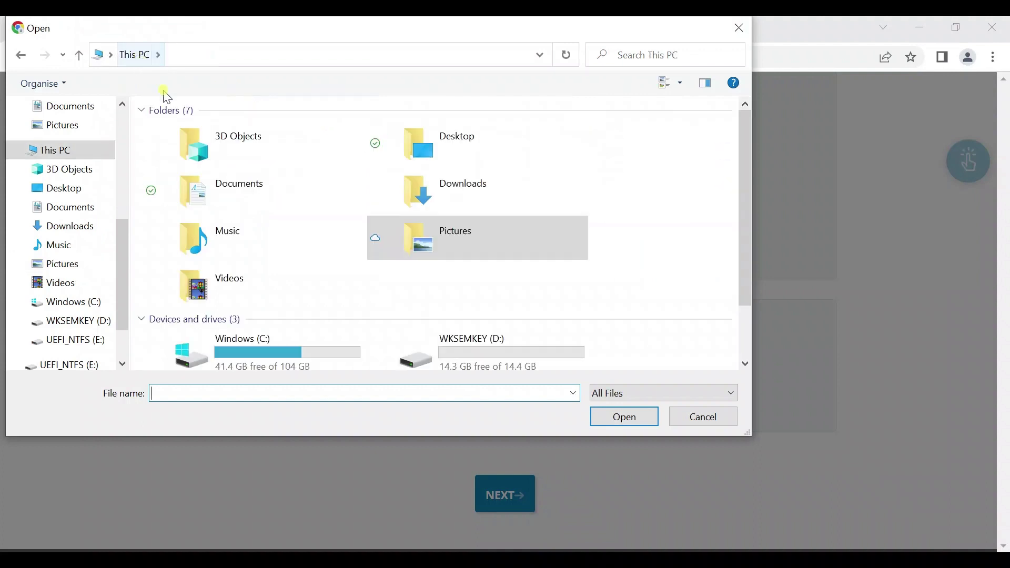
double_click(271, 350)
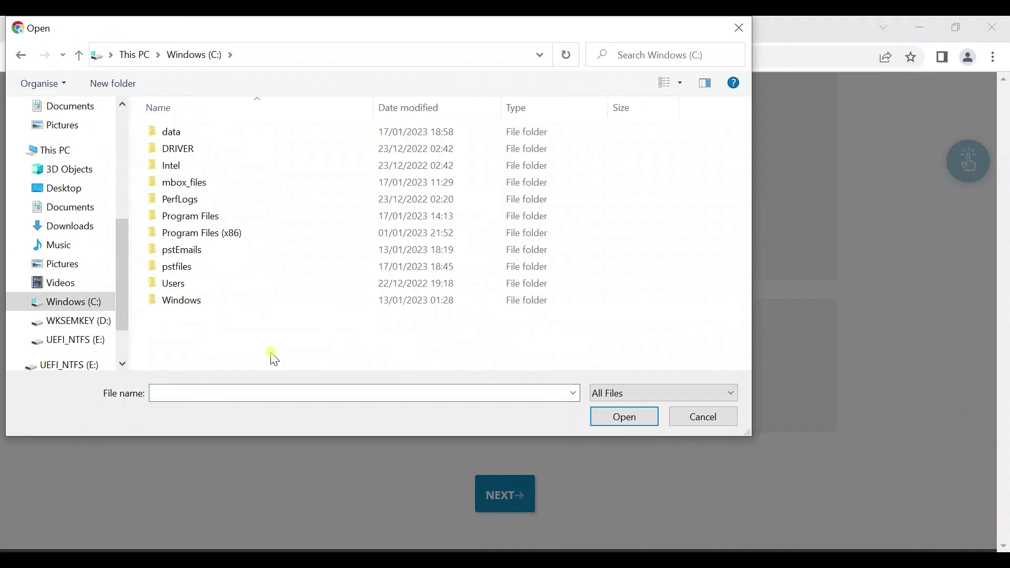
click(204, 135)
double_click(205, 138)
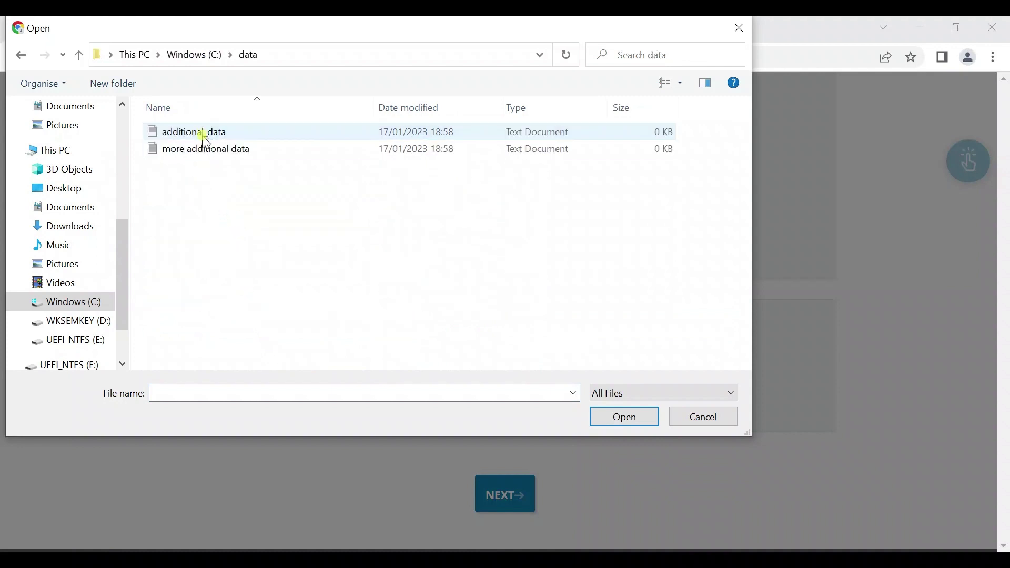
double_click(205, 136)
click(679, 252)
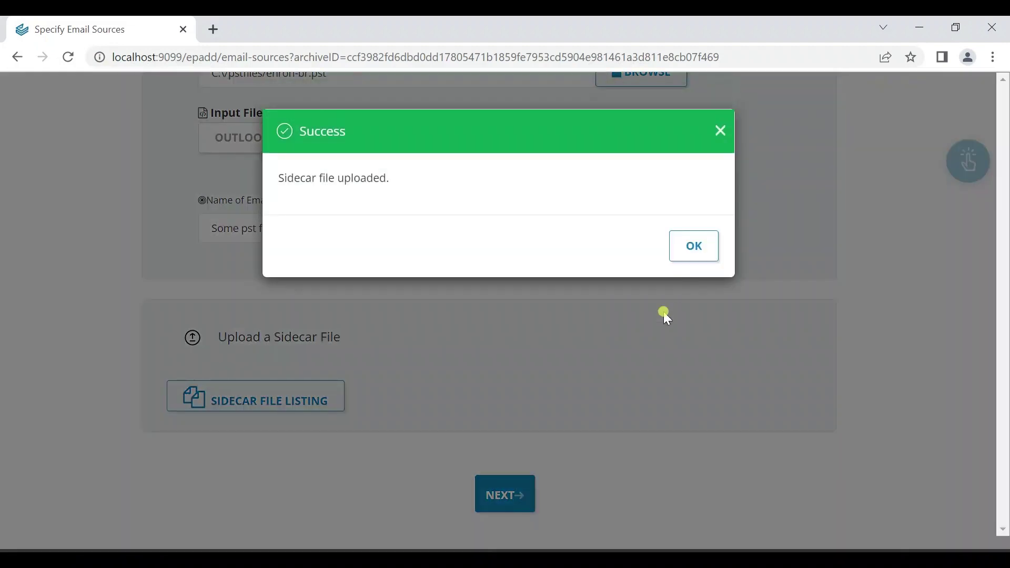
click(695, 245)
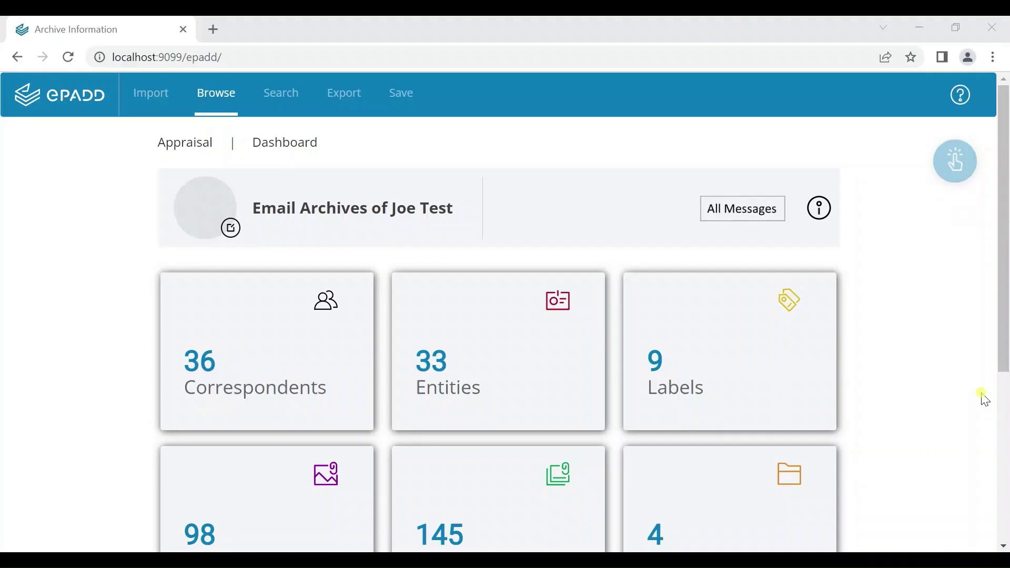
Recompute and confirm the Test Archive's checksum from its information panel
click(827, 213)
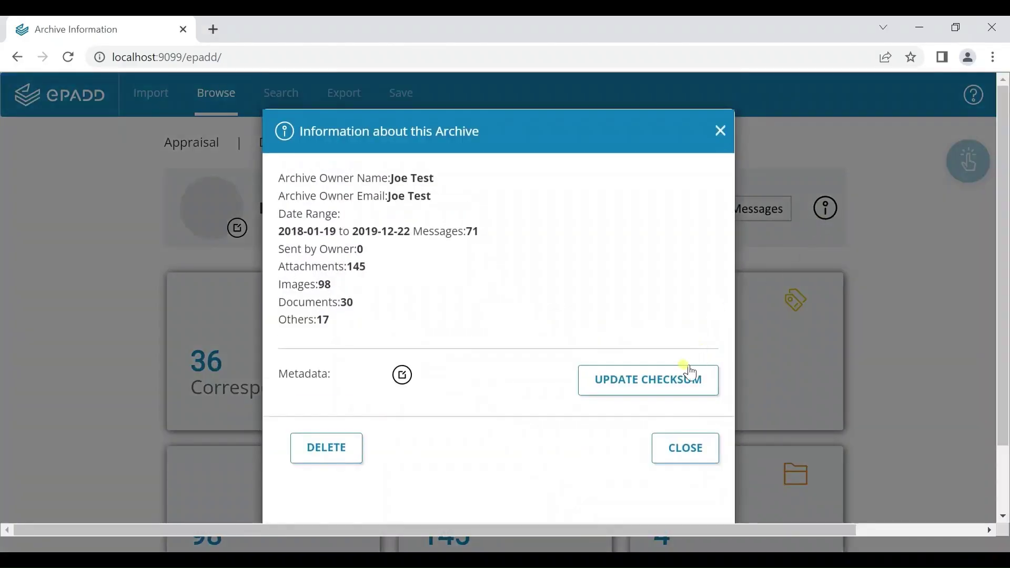
click(684, 379)
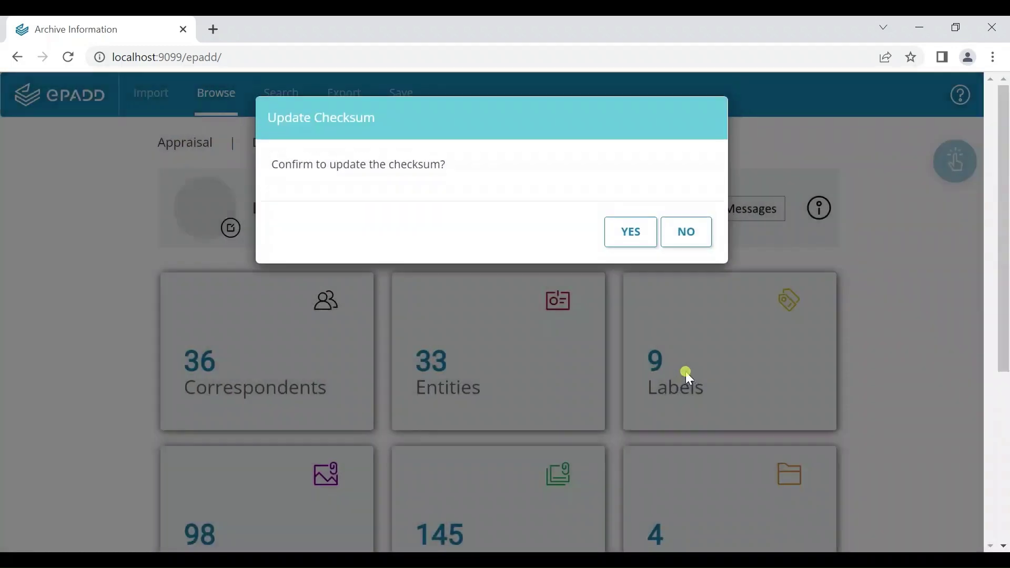
click(634, 234)
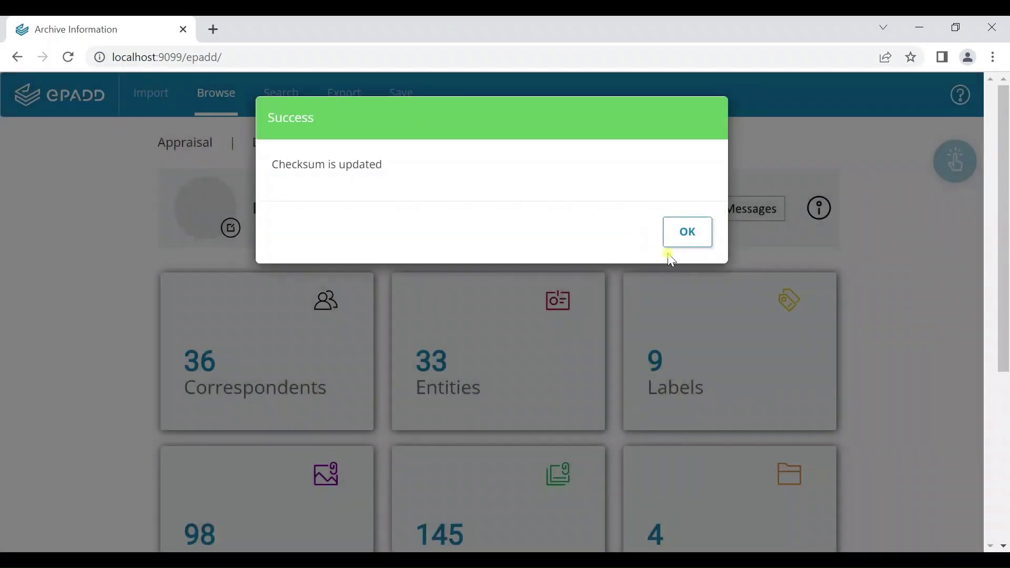
click(675, 233)
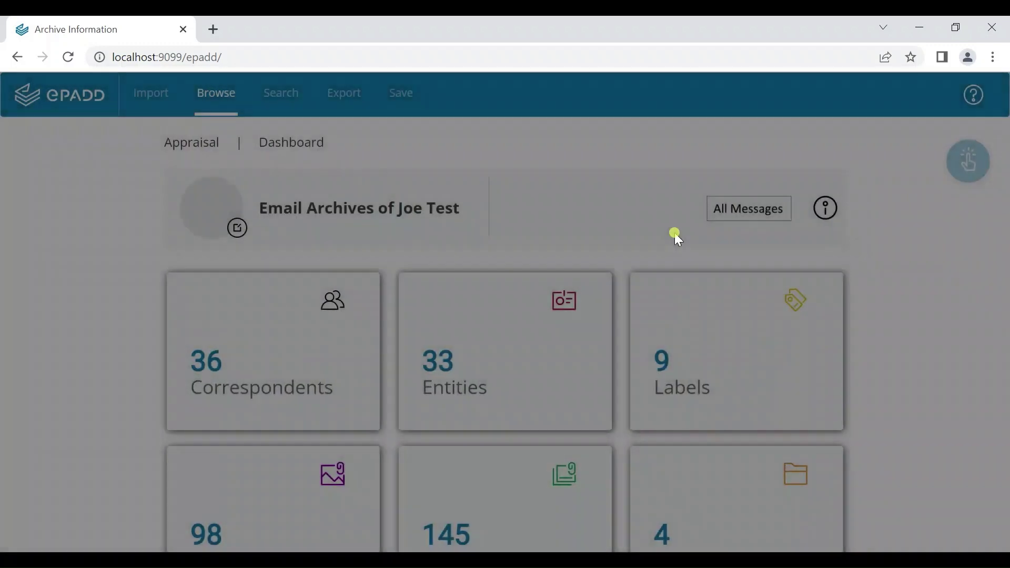
click(358, 567)
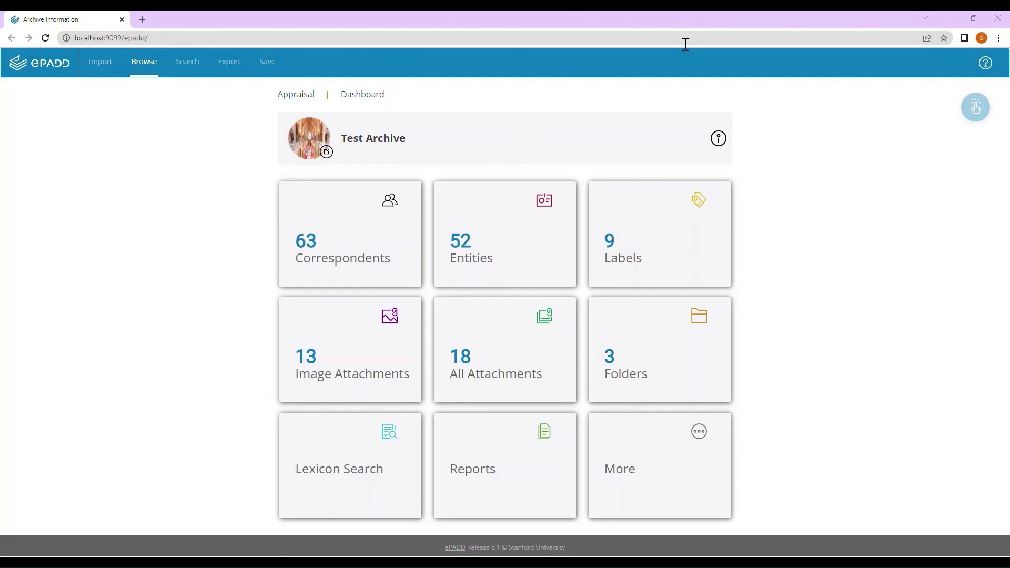
Open the archive's metadata editor and begin filling in the Short Description
click(720, 140)
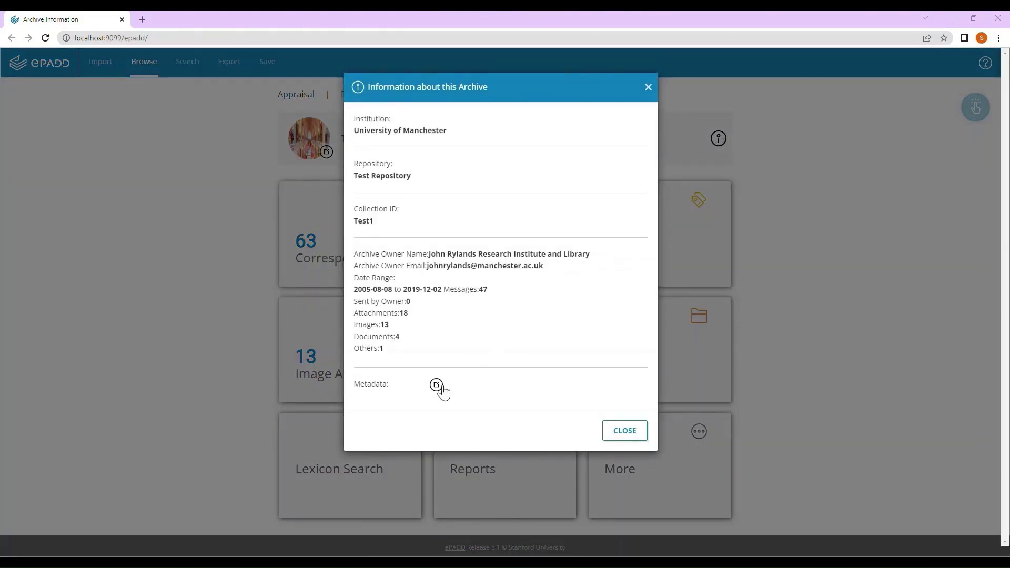
click(439, 388)
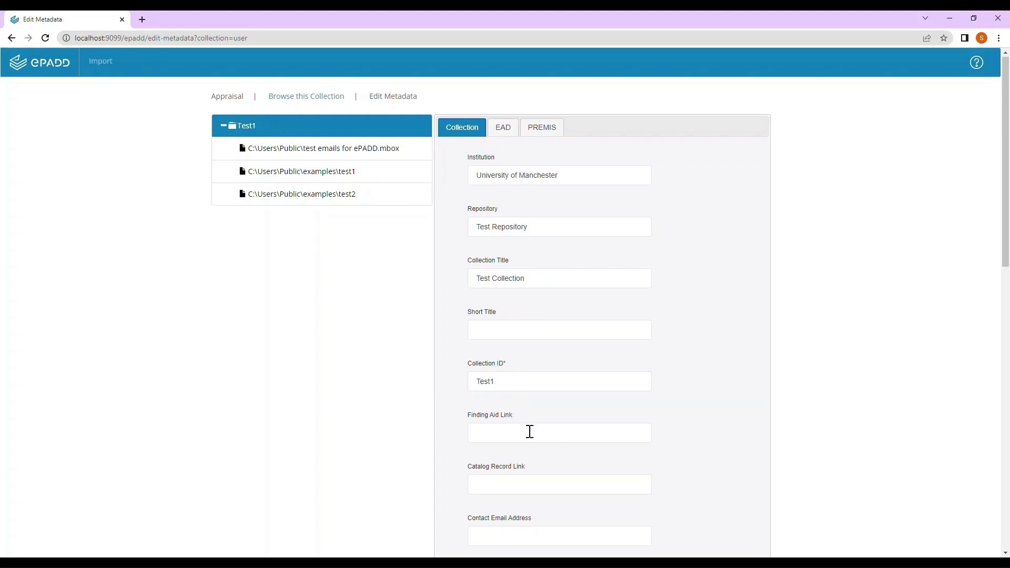
scroll(530, 431, down, 4)
scroll(530, 428, down, 2)
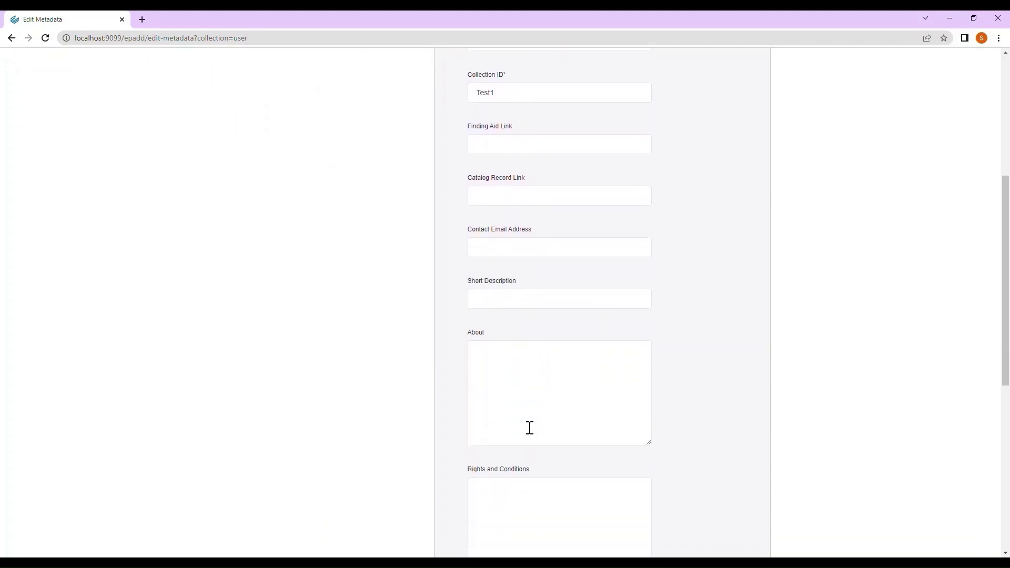
click(505, 280)
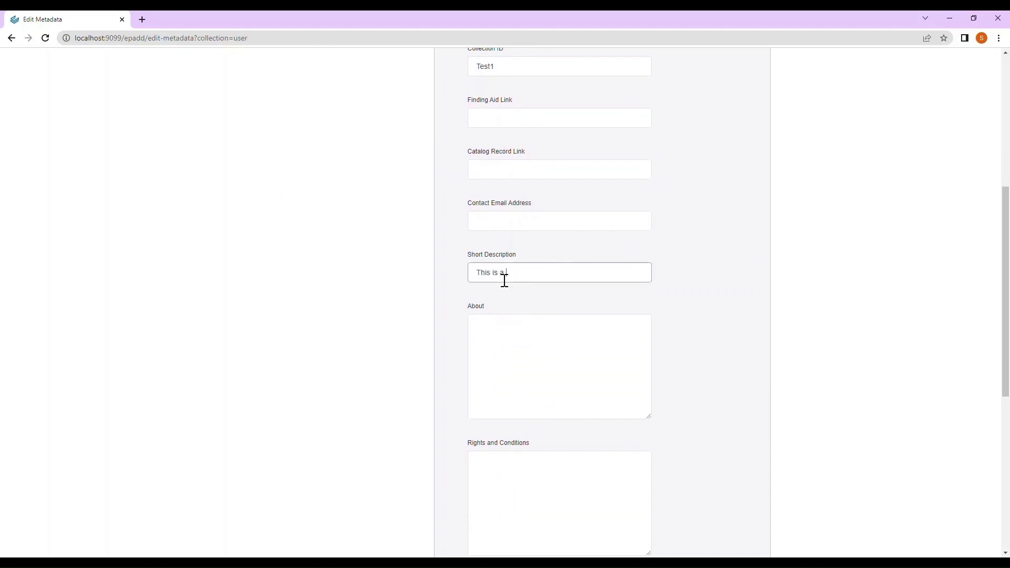
scroll(519, 309, down, 4)
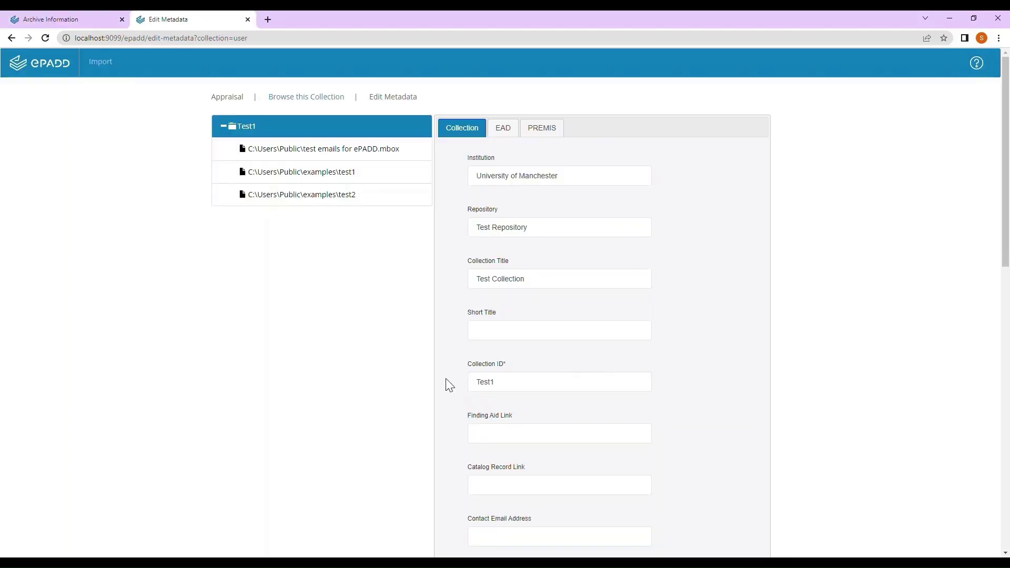
In the EAD fields, set access to Under Embargo with review date 2022-07-08
click(506, 132)
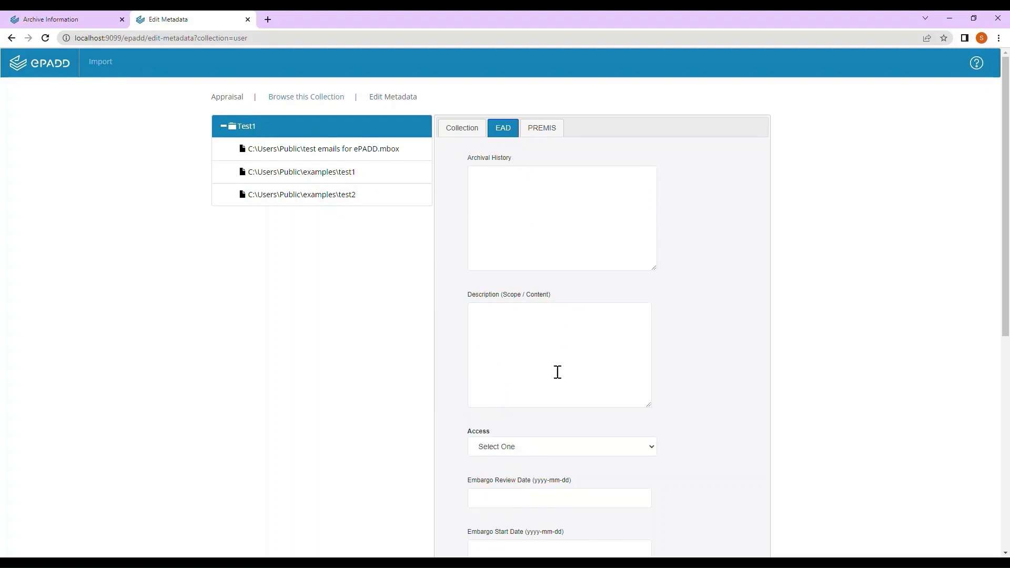
click(549, 474)
scroll(581, 472, down, 1)
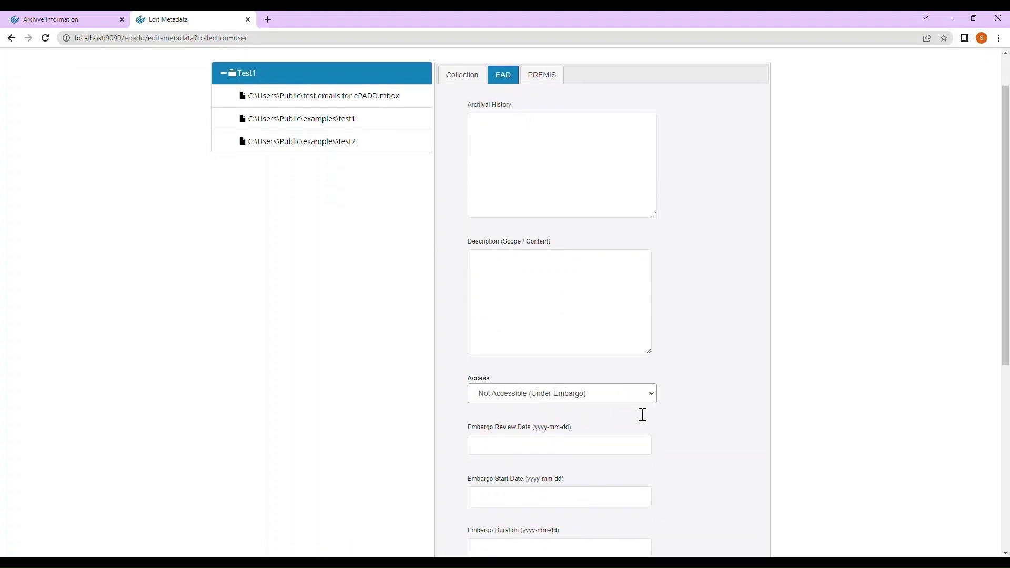
scroll(642, 415, down, 5)
click(557, 191)
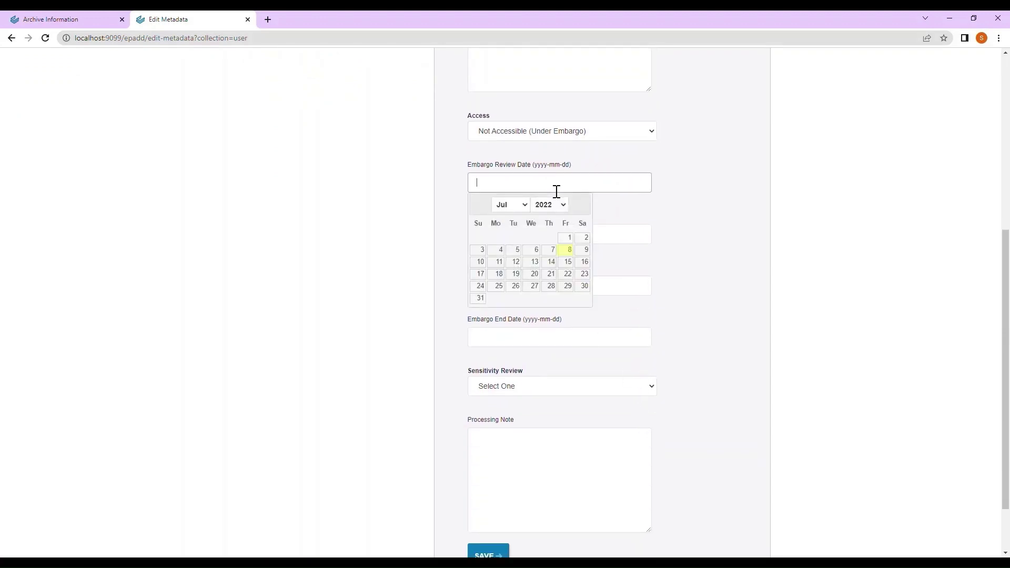
click(568, 250)
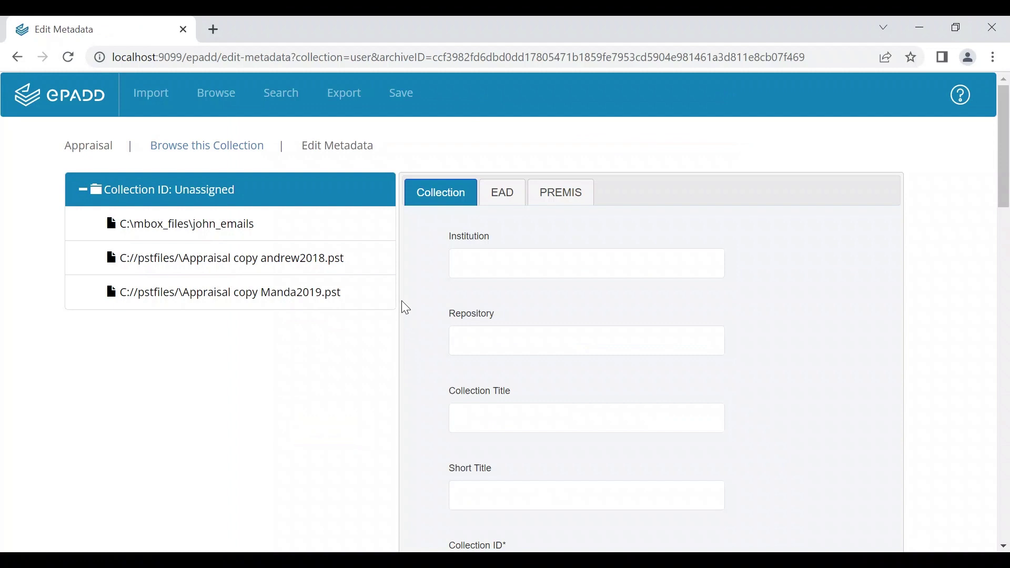
Review PREMIS fields for john_emails, andrew2018.pst and Manda2019.pst, then open the PREMIS settings form
click(312, 237)
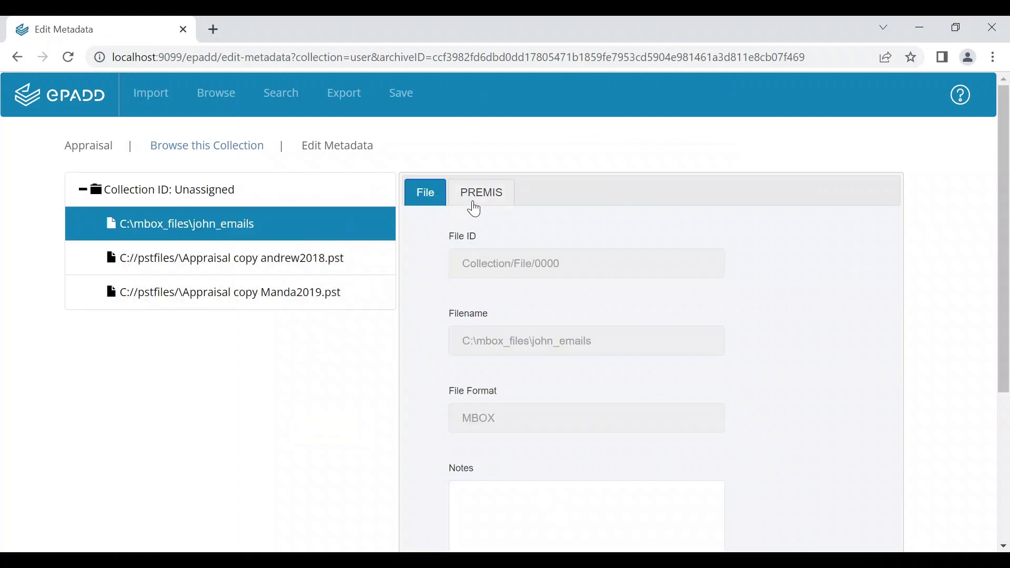
click(494, 196)
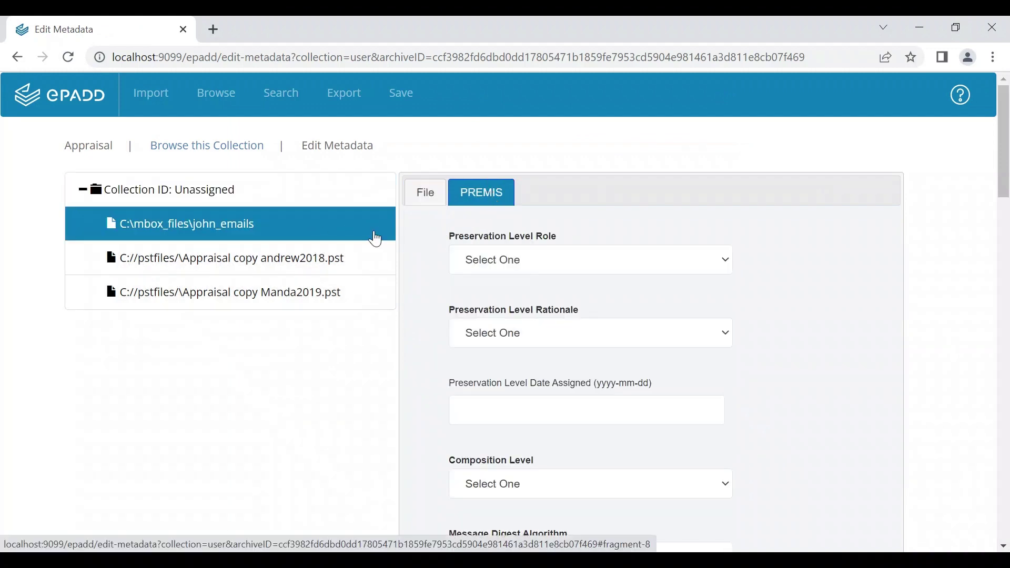
click(328, 268)
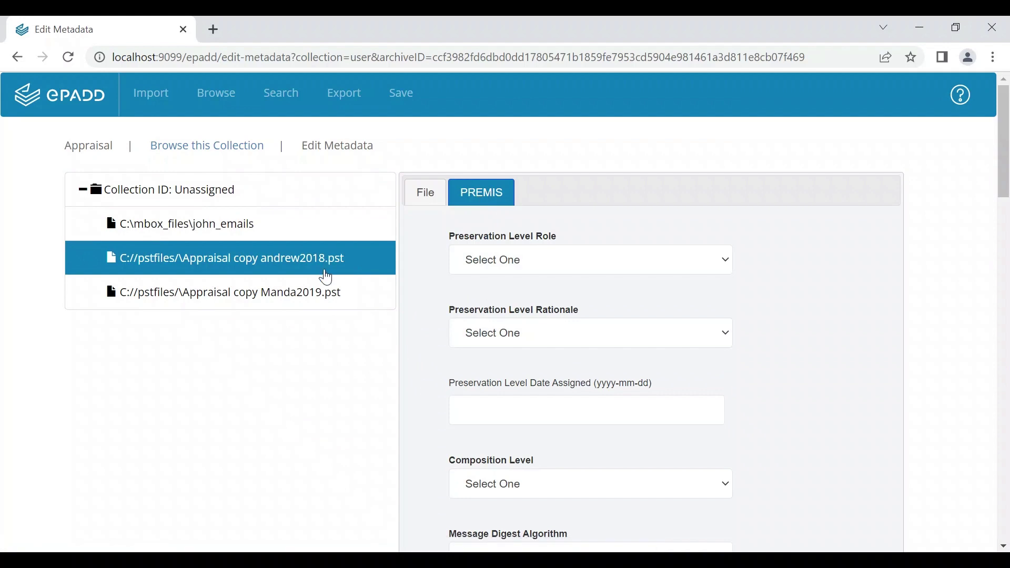
click(323, 298)
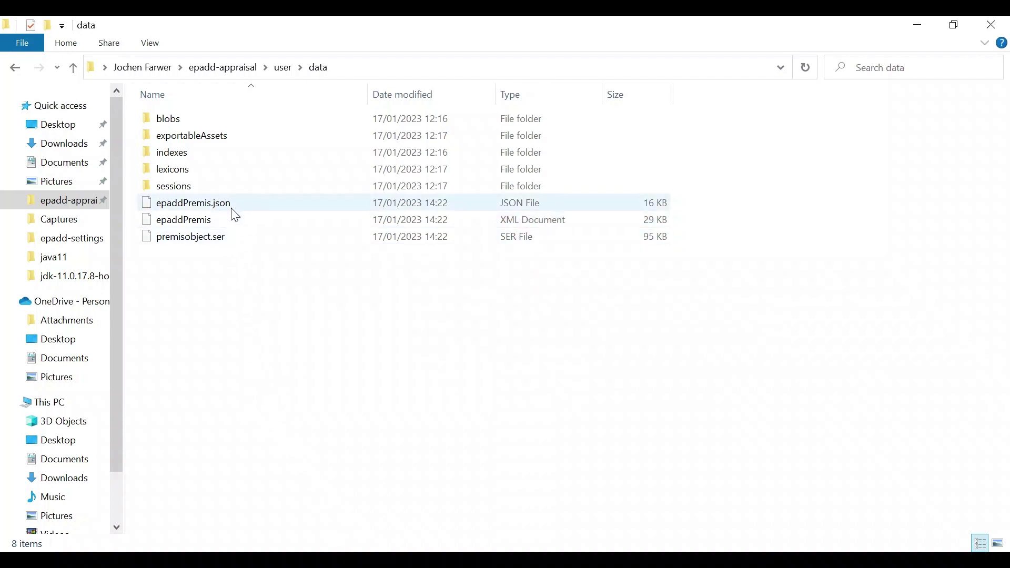
click(709, 365)
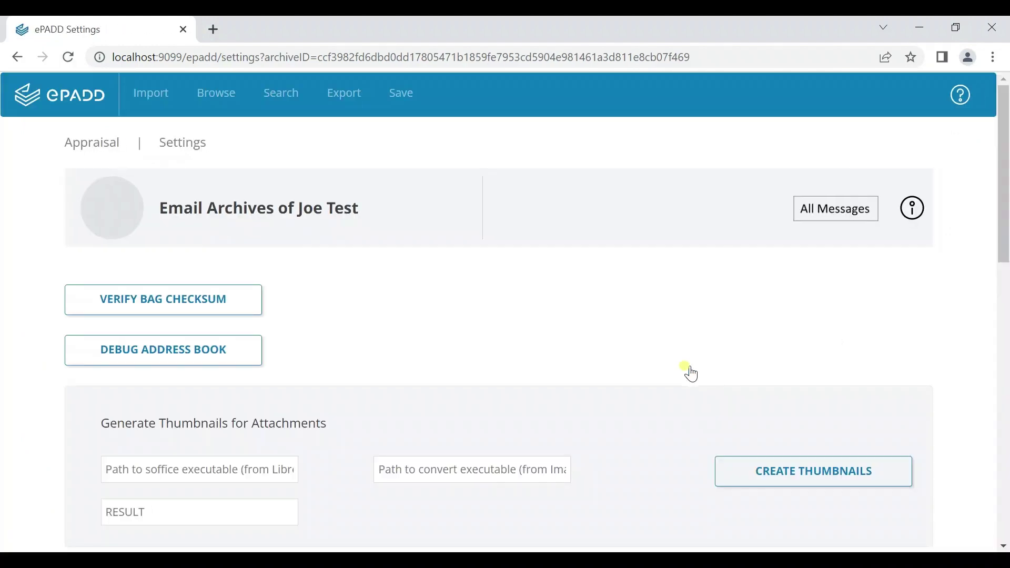
scroll(476, 327, down, 14)
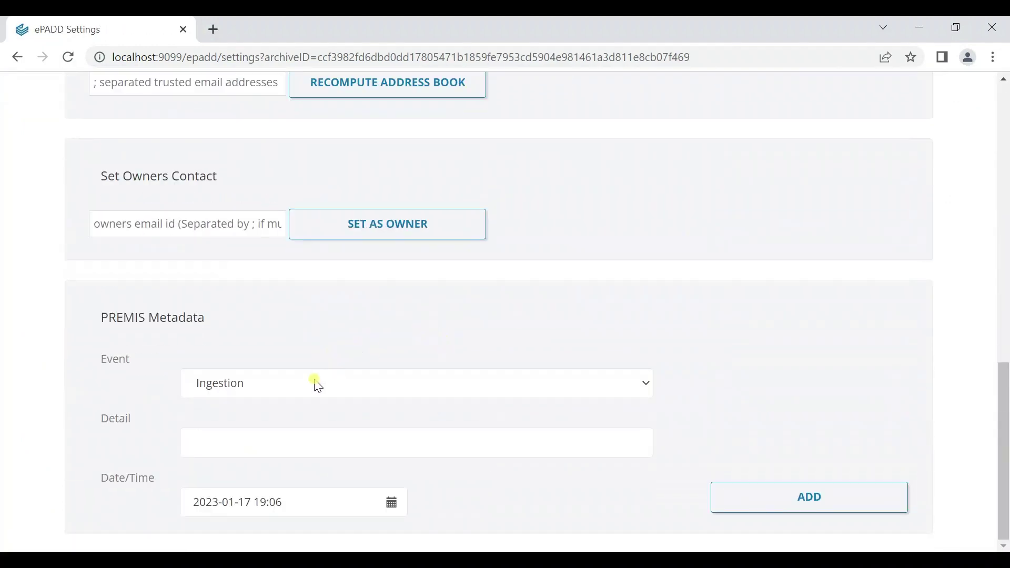
Set the PREMIS event type to Other with a detail naming who chose the email subset
click(314, 383)
click(313, 362)
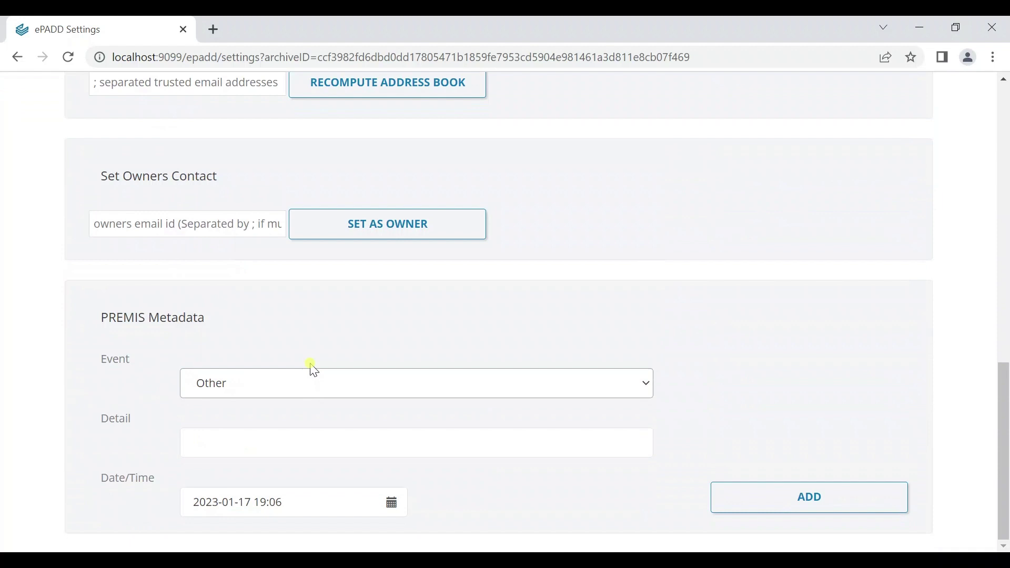
click(305, 449)
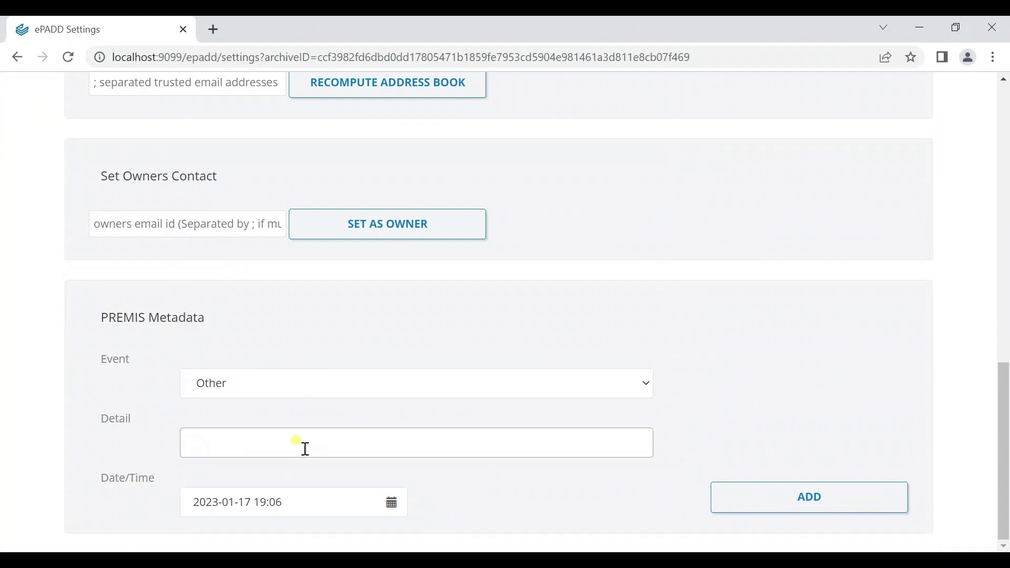
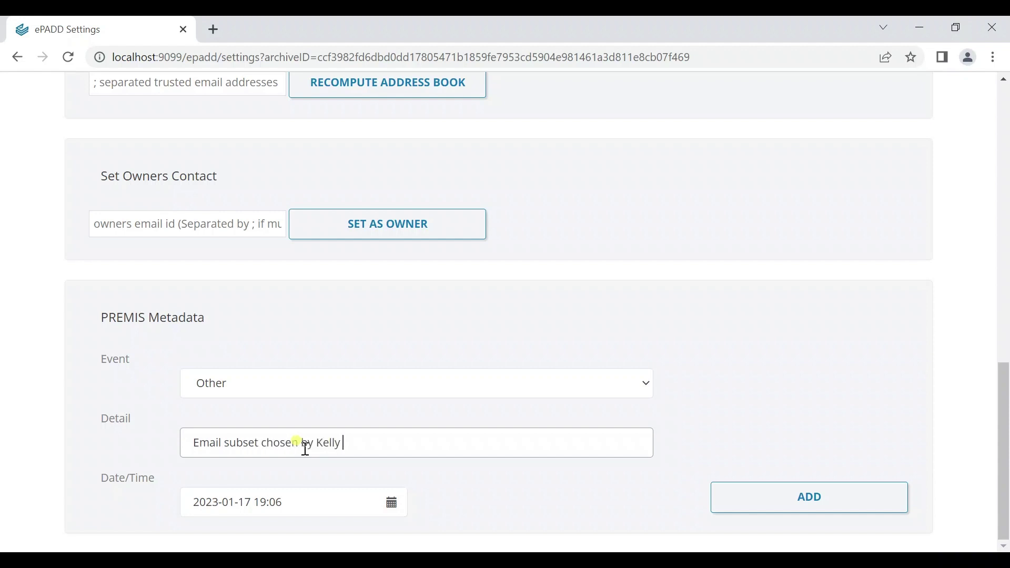
click(398, 509)
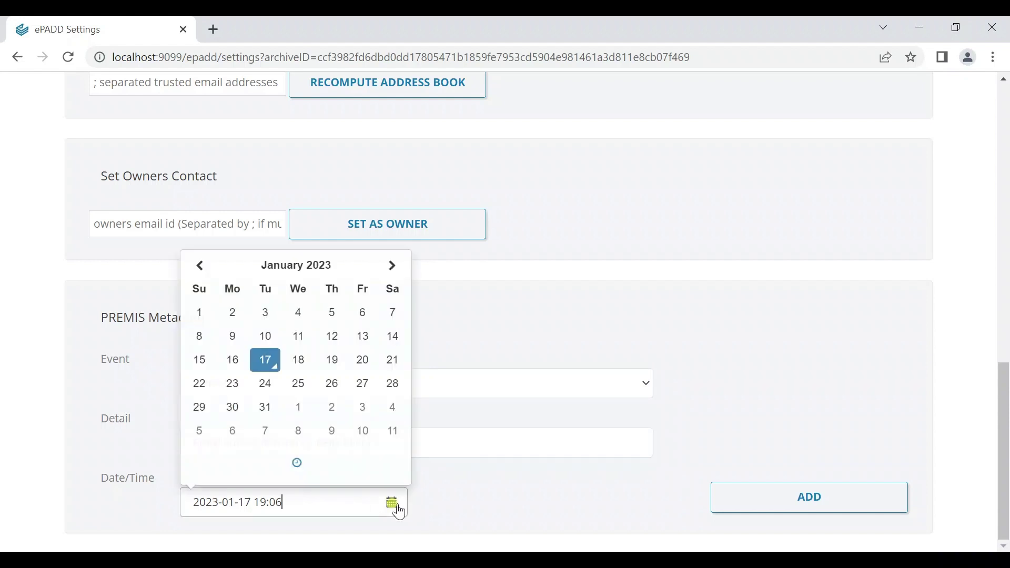
click(233, 362)
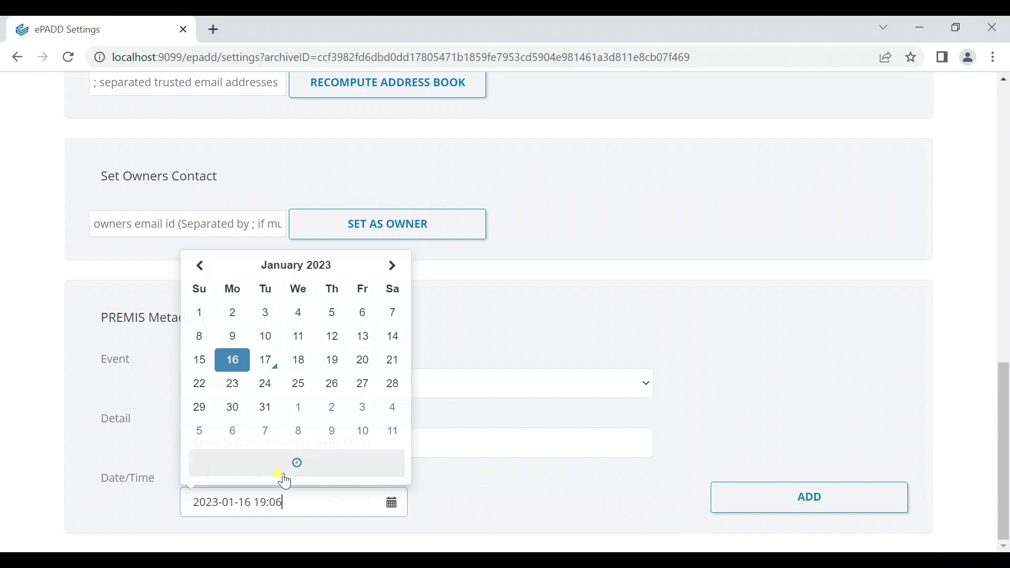
click(292, 469)
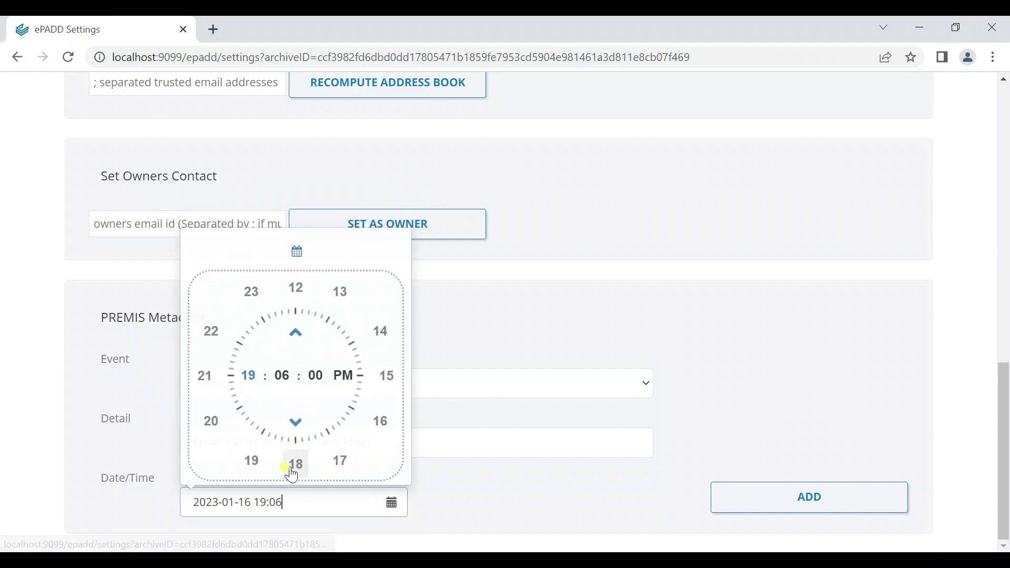
click(253, 462)
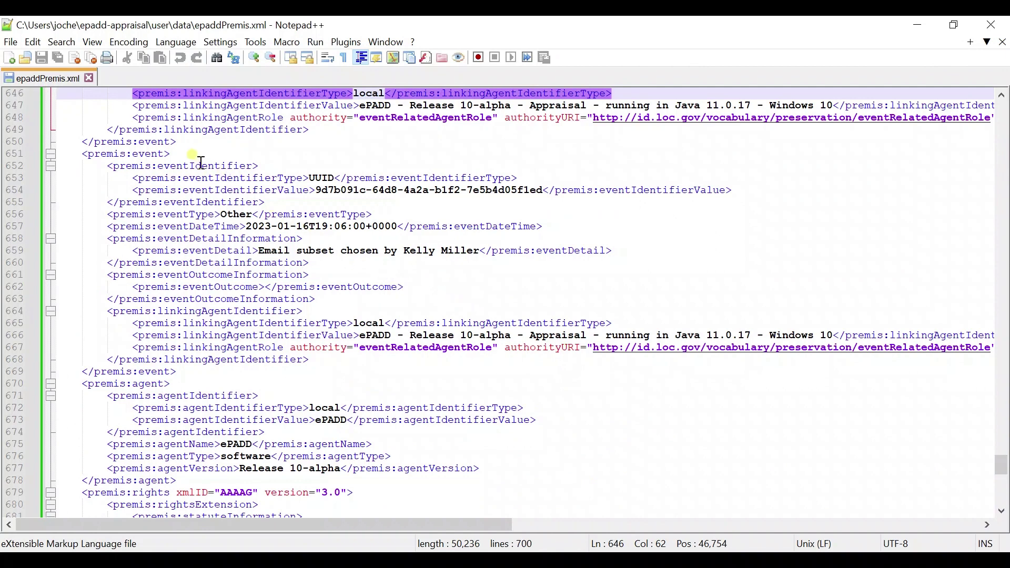
drag(214, 215, 492, 251)
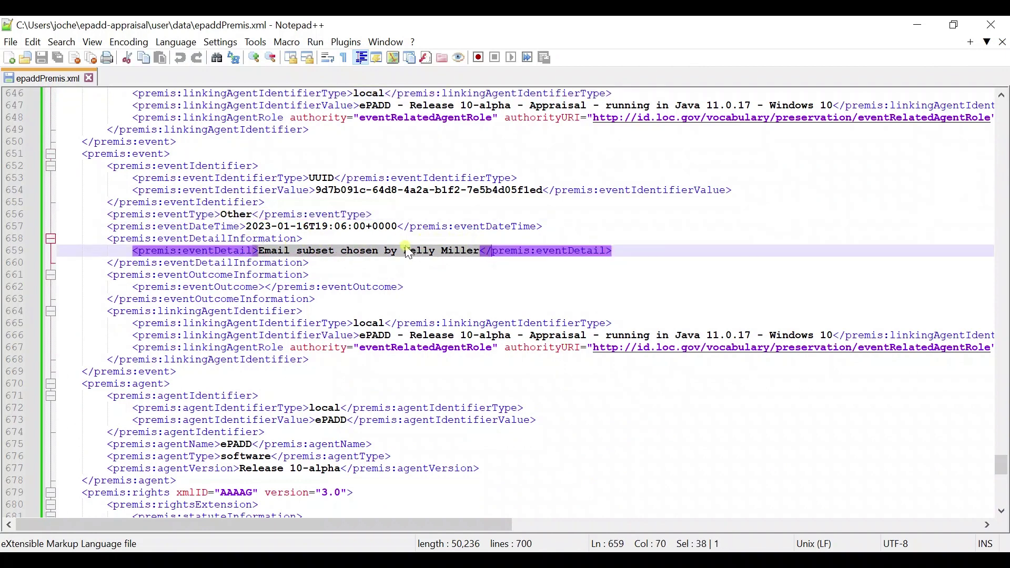
drag(397, 227, 278, 226)
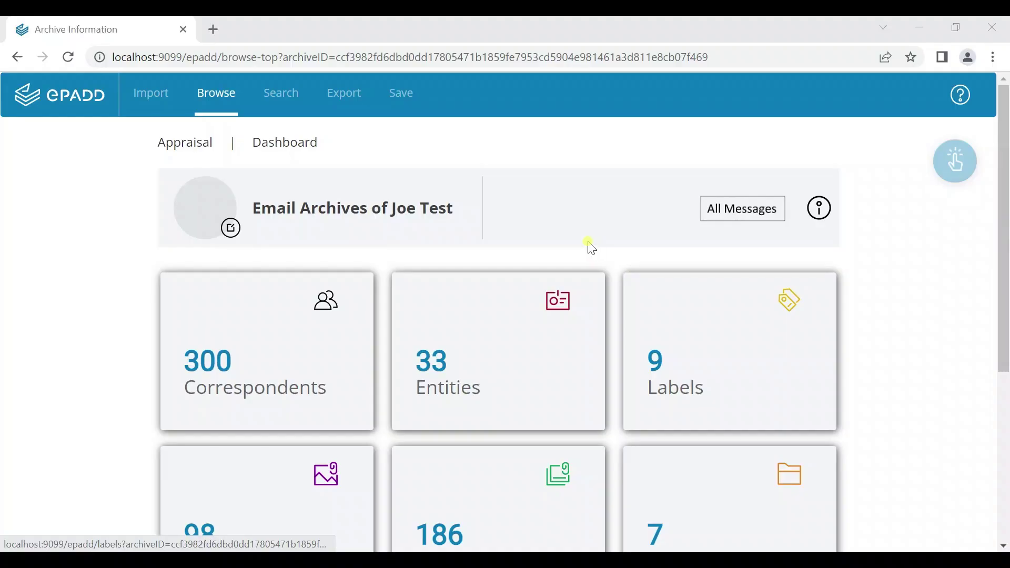
Export the appraised emails for preservation in EML format
click(364, 105)
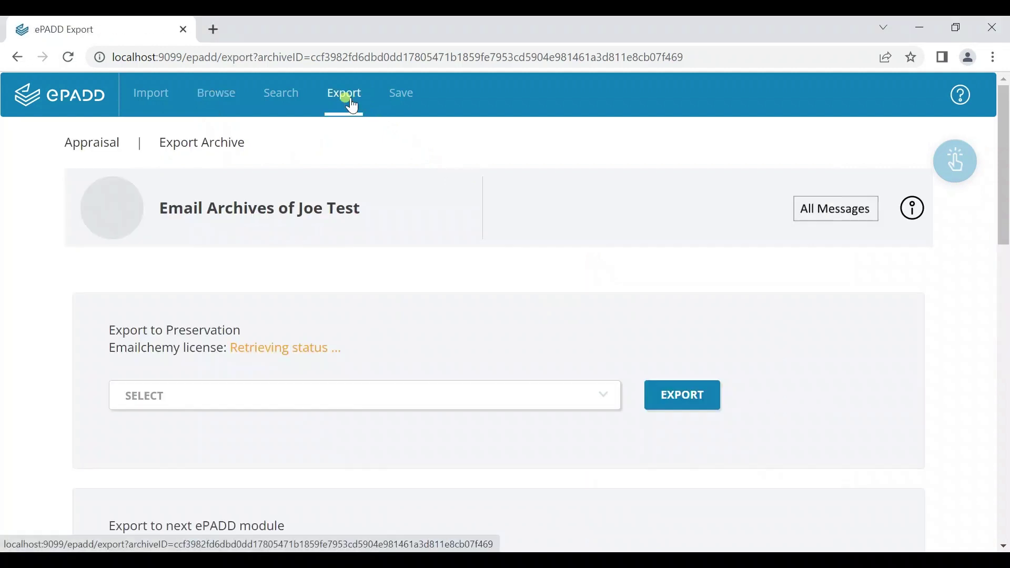
click(266, 401)
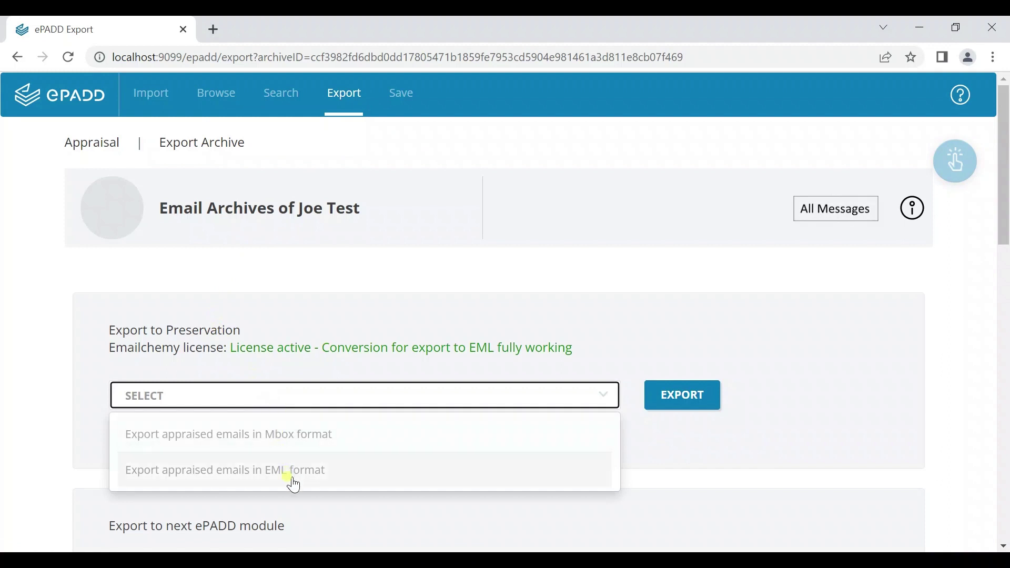
click(292, 473)
click(687, 396)
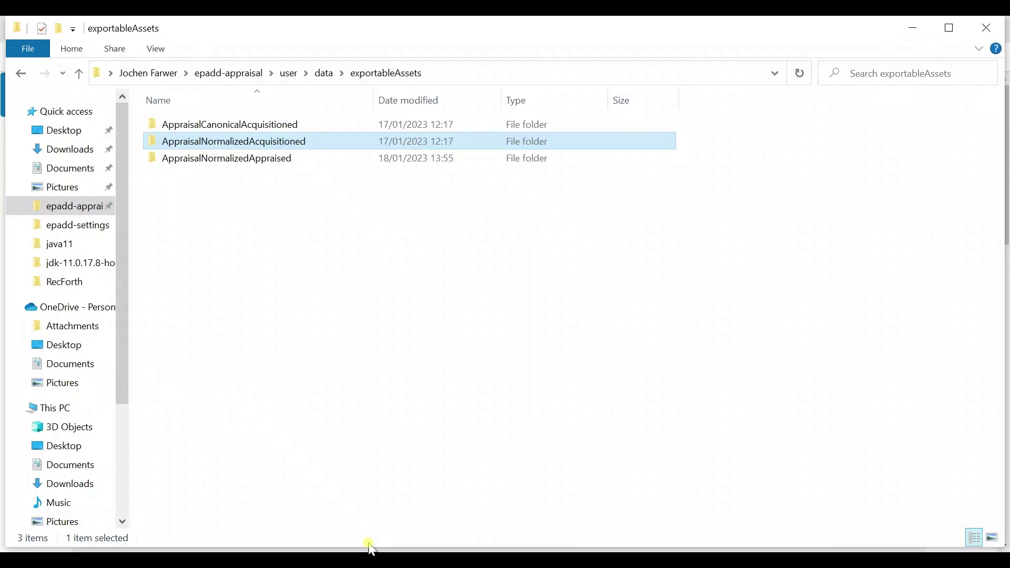
double_click(250, 165)
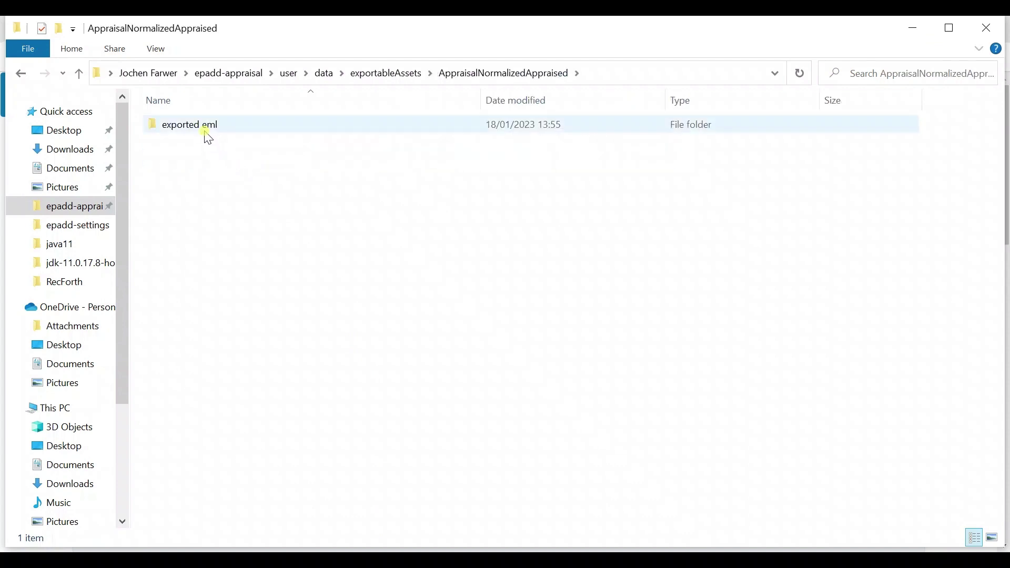
double_click(206, 131)
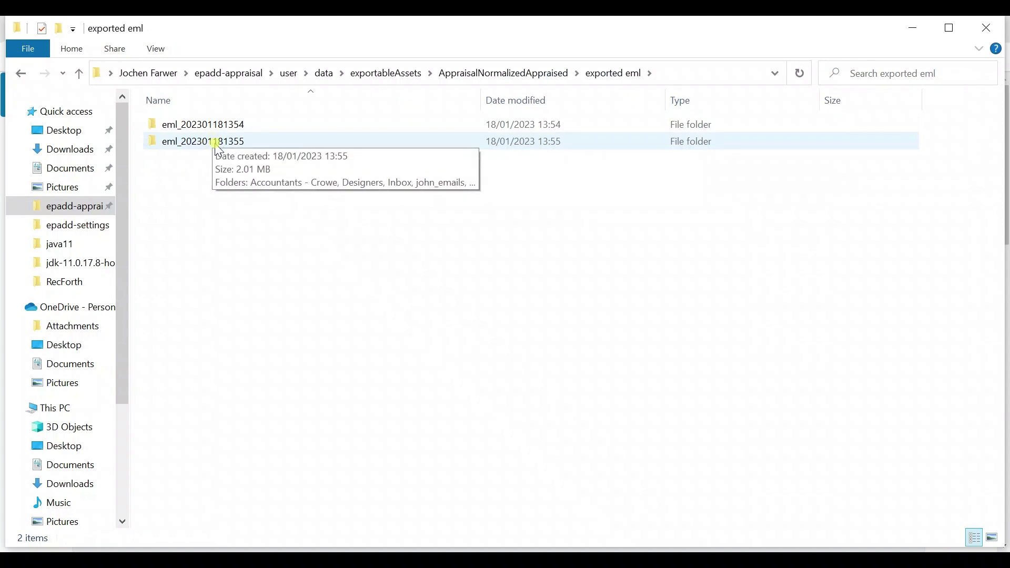
double_click(217, 143)
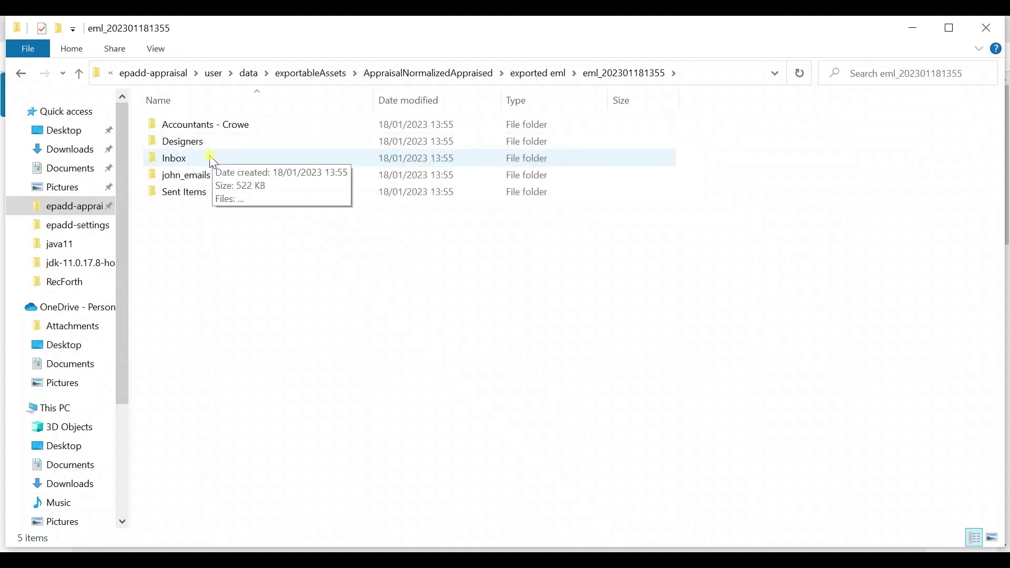
double_click(212, 159)
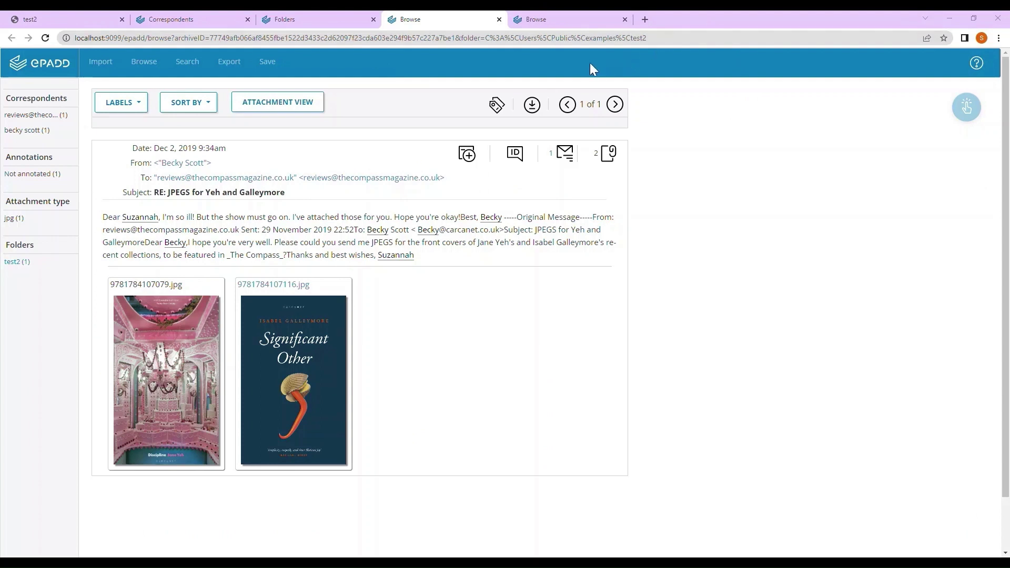
Label the JPEGS message Cleared for Release and attach 'Some annotation' to this message only
click(145, 112)
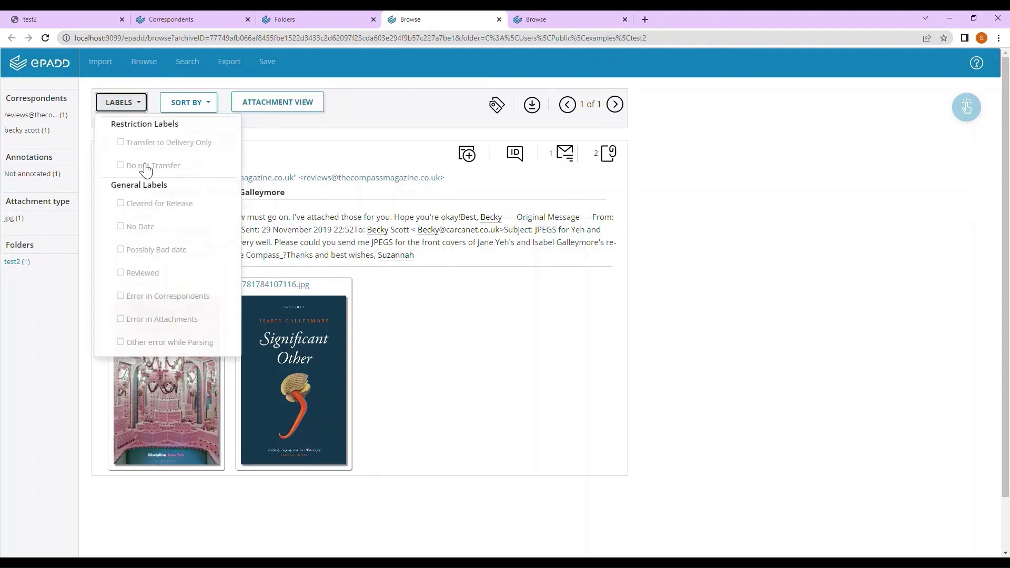
click(149, 208)
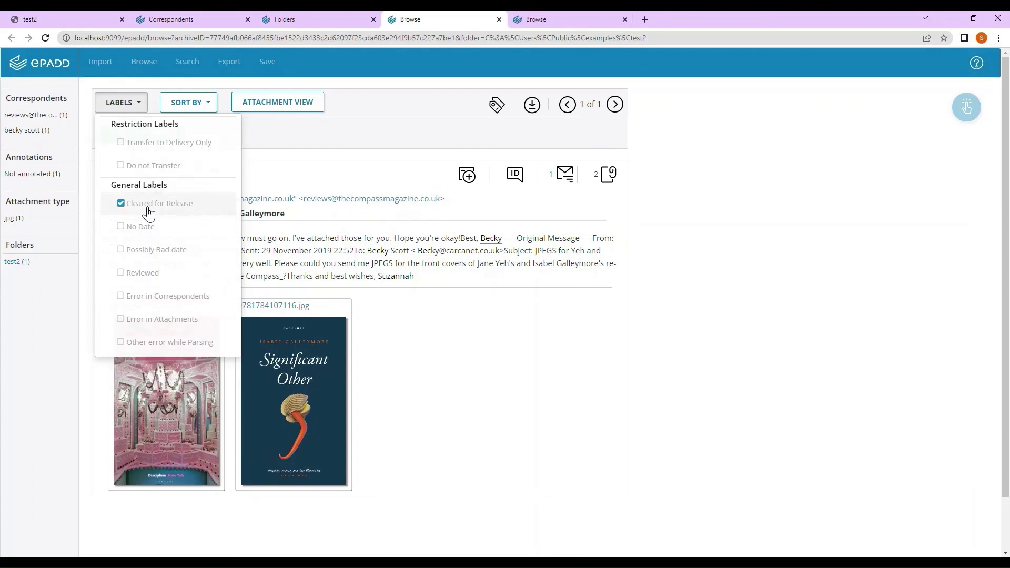
click(468, 177)
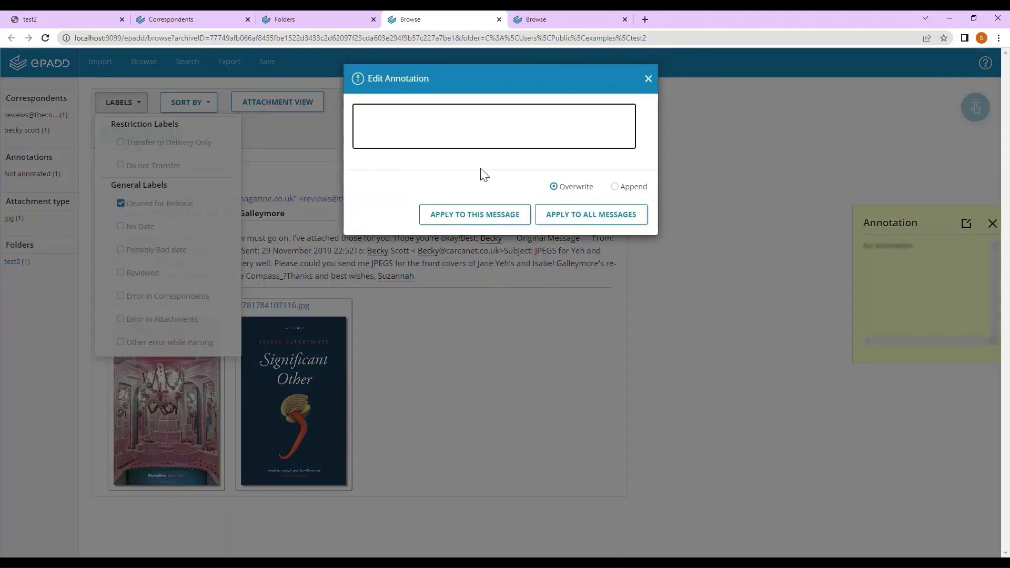
text(Some annotation)
click(480, 221)
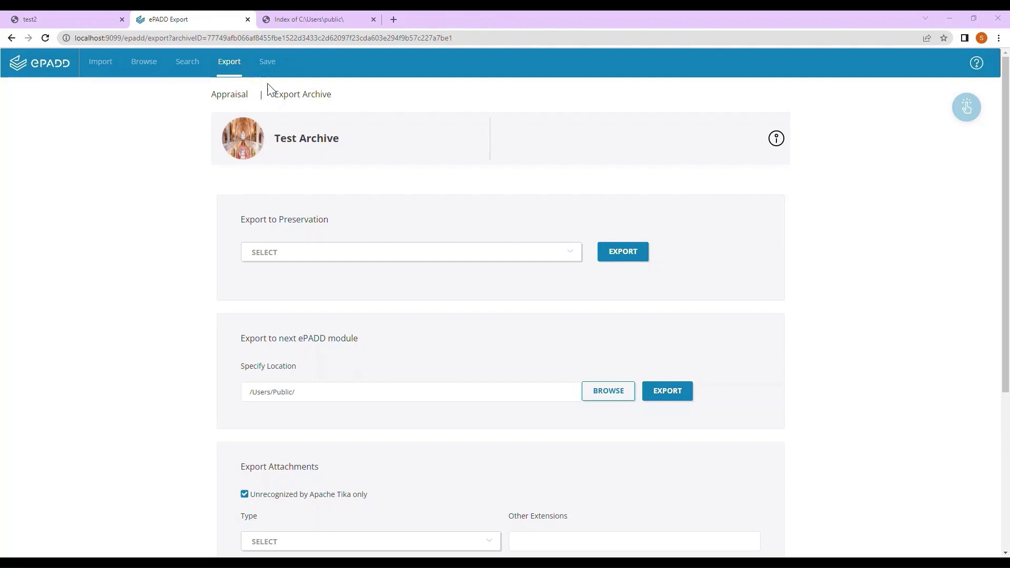
Export the archive to the next module in /Users/Public/epadd-processing/ and acknowledge the success message
click(606, 398)
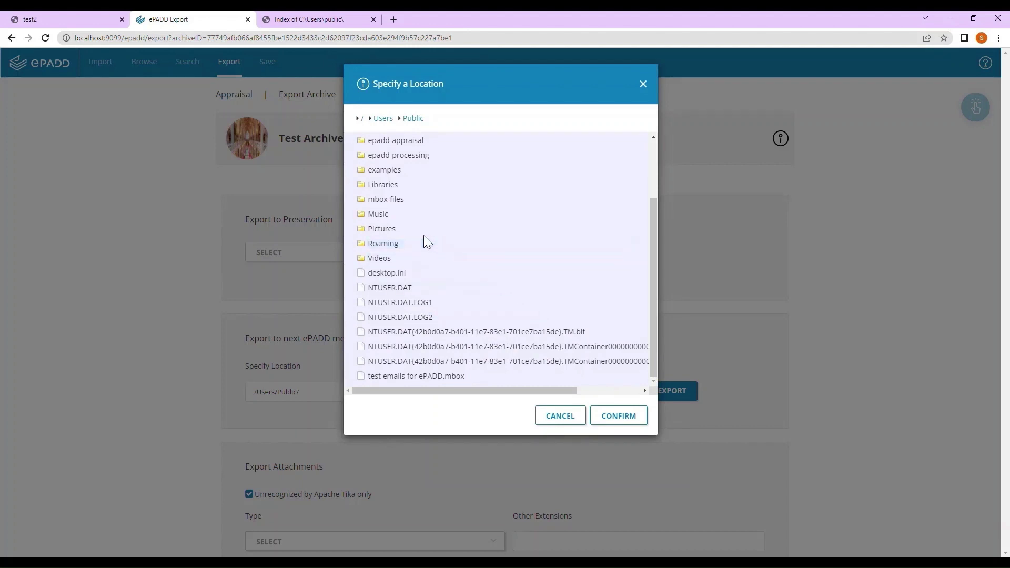
click(397, 157)
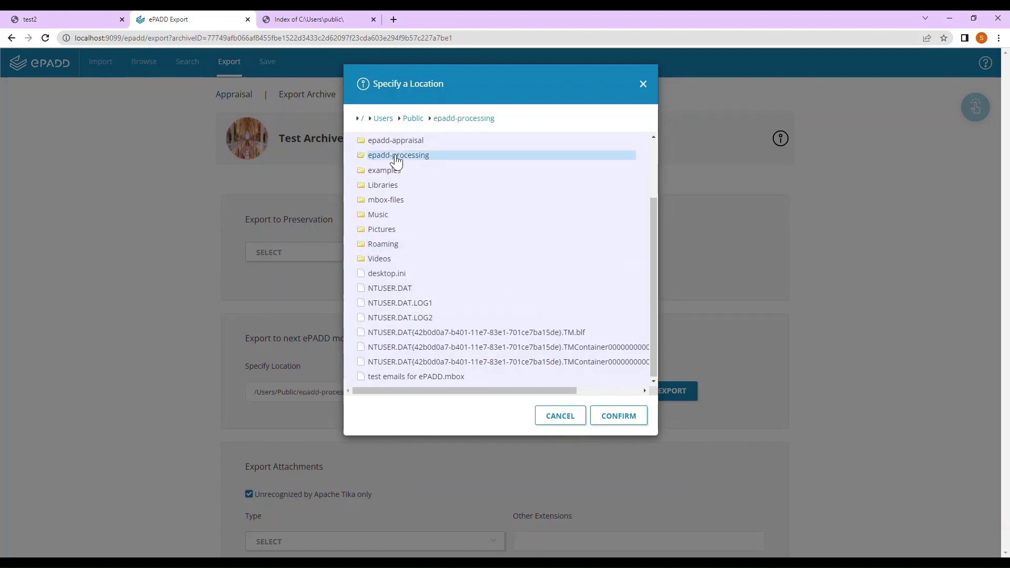
click(634, 416)
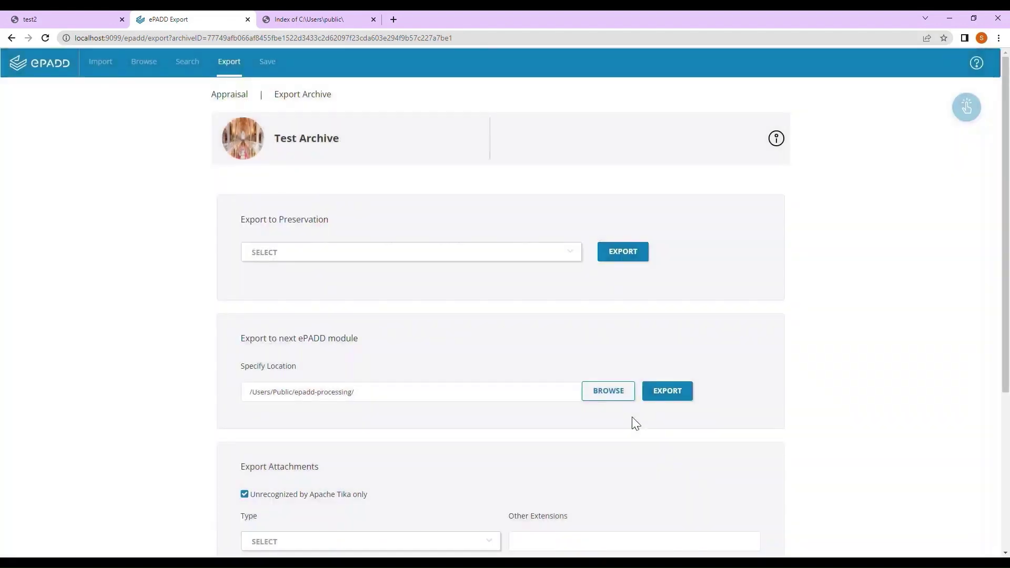
click(660, 398)
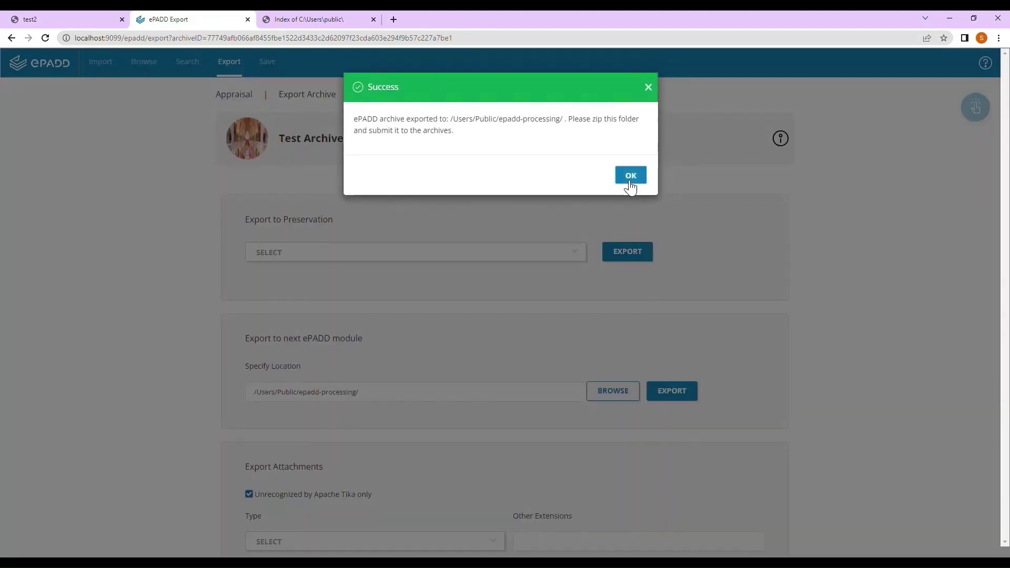
click(630, 182)
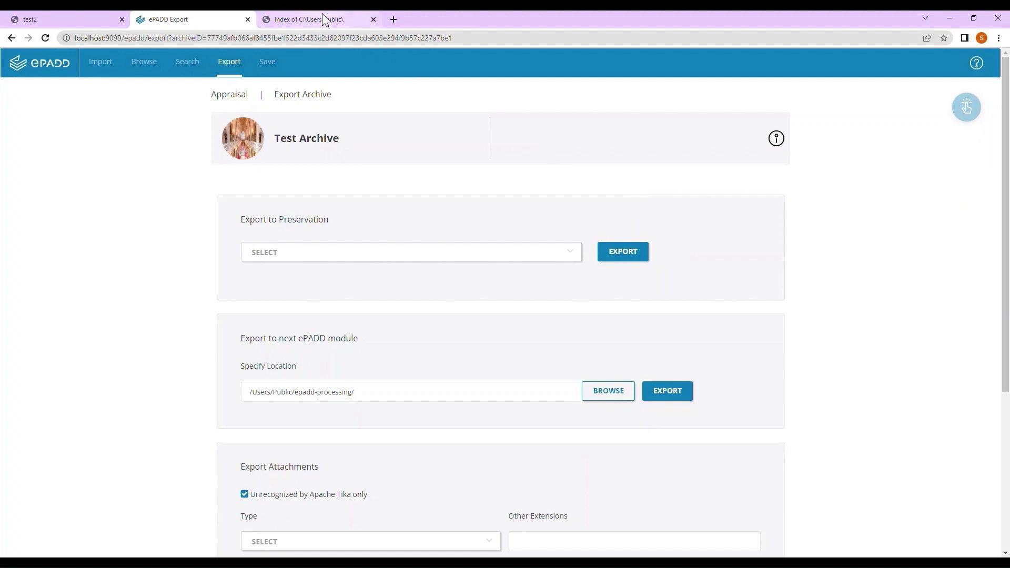
click(322, 19)
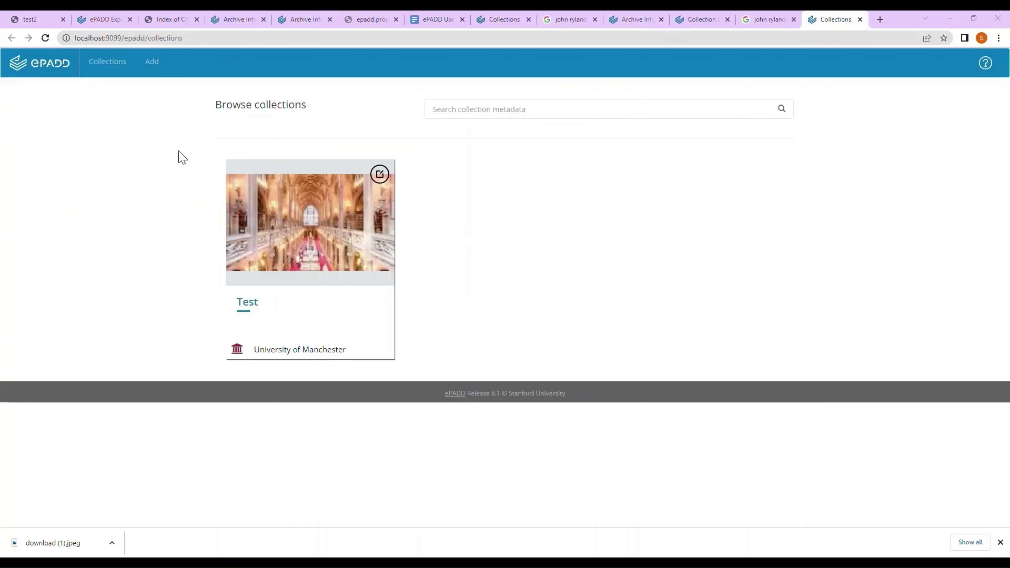
Open the Test collection, review the test1 file's PREMIS metadata, then enter the collection
click(240, 307)
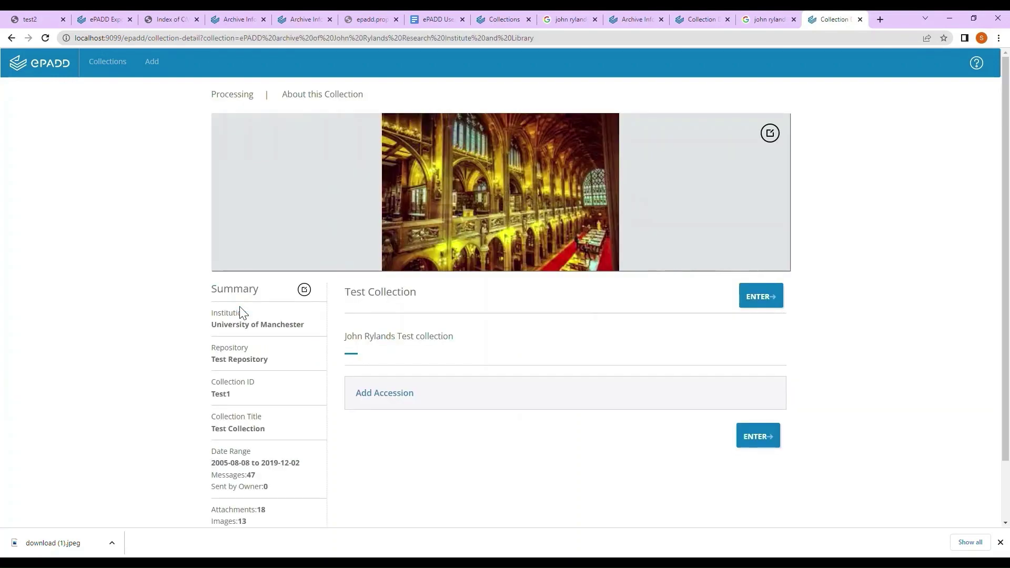
click(305, 291)
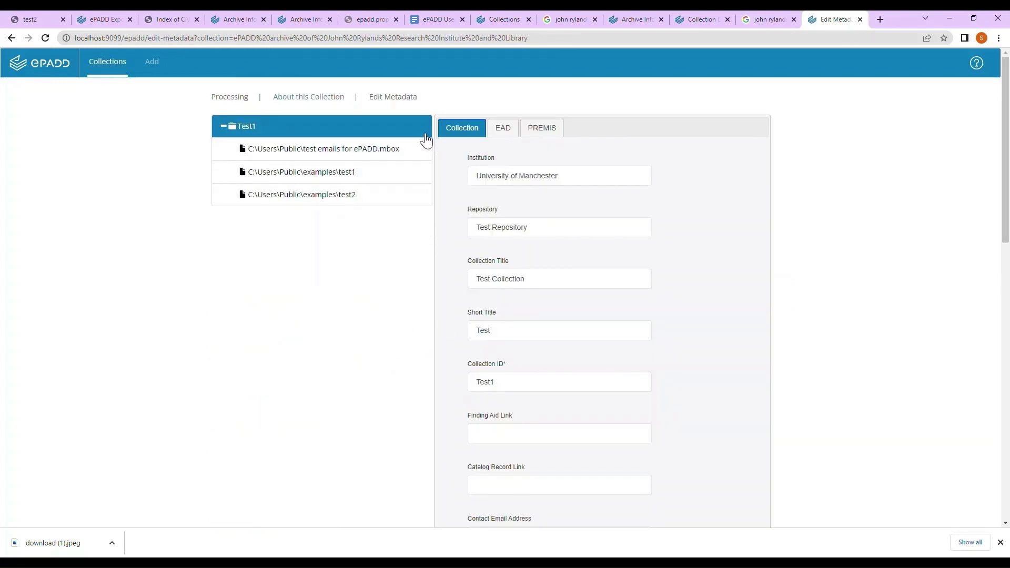
click(350, 156)
click(345, 178)
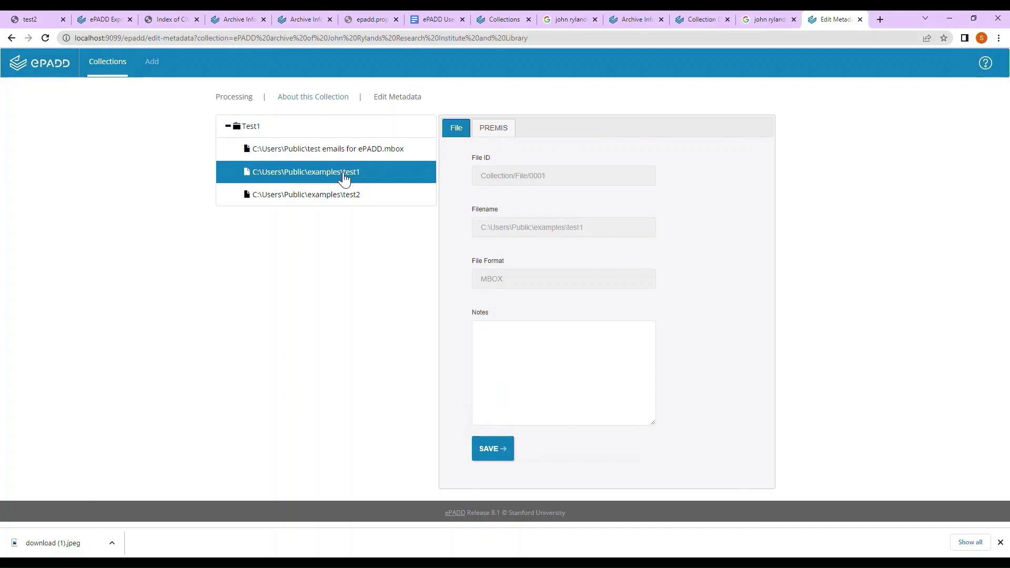
click(495, 134)
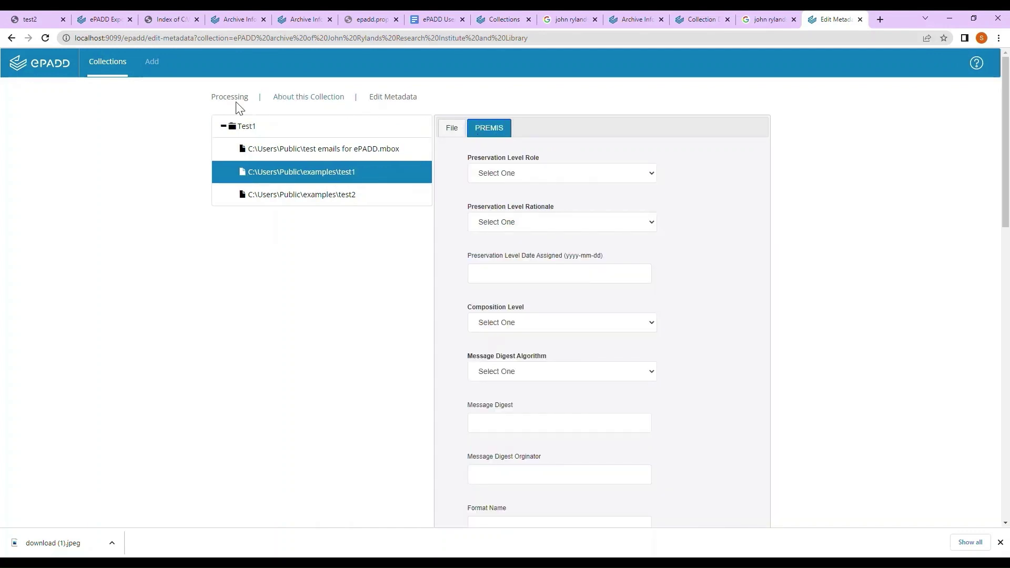
click(290, 100)
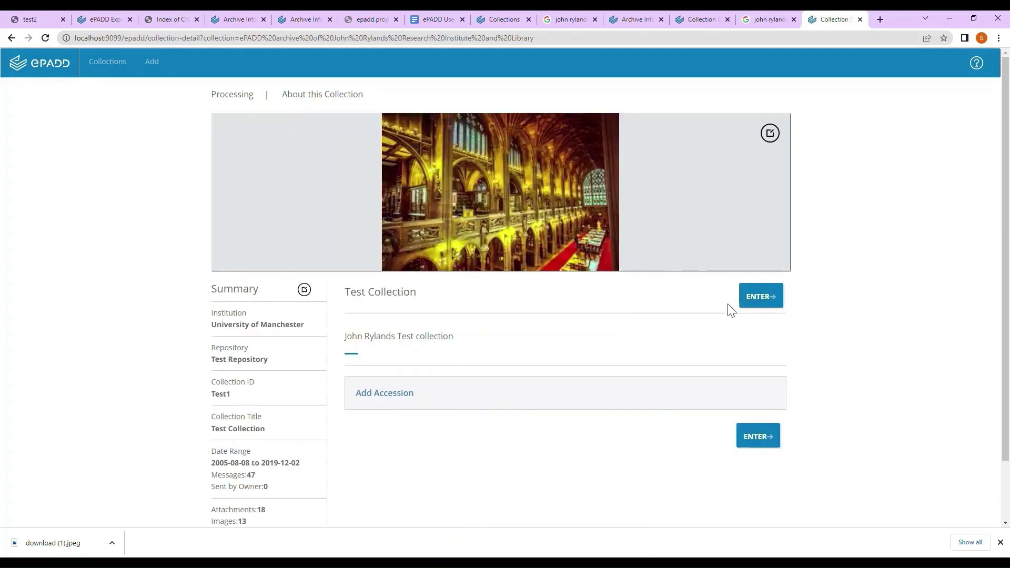
click(764, 305)
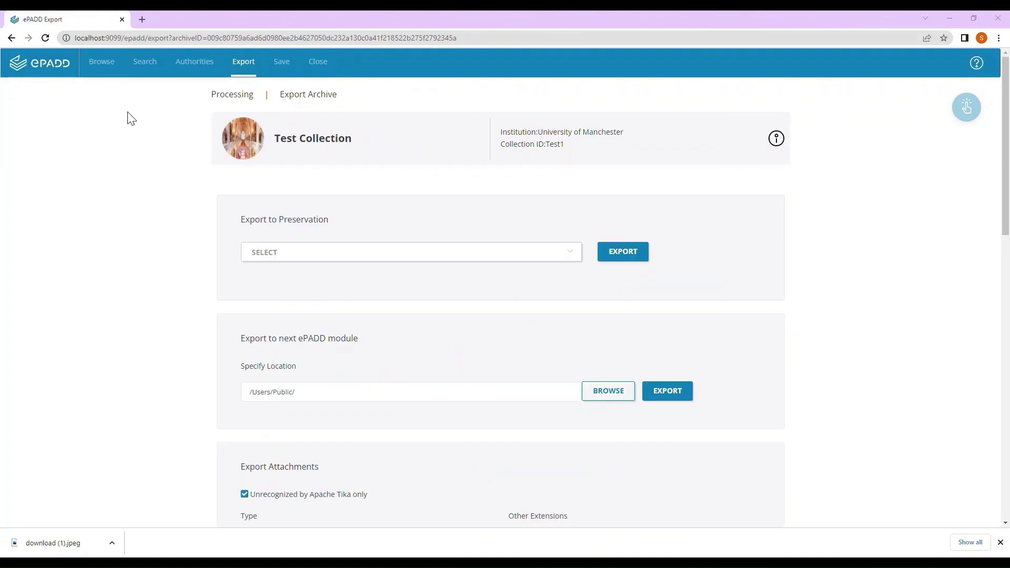
Export the collection to the epadd-delivery folder as the next module and acknowledge success
click(600, 392)
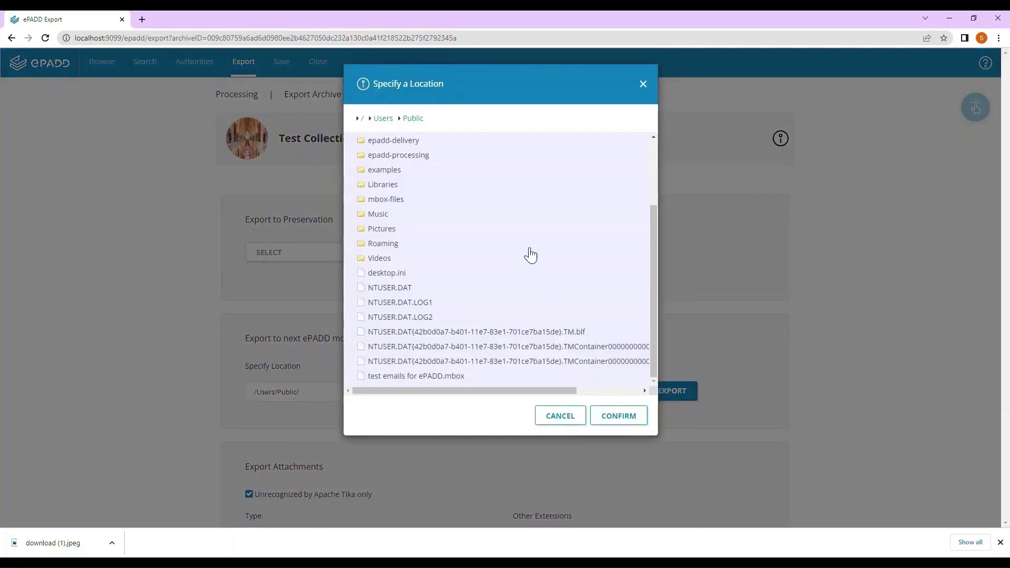
click(406, 142)
click(614, 415)
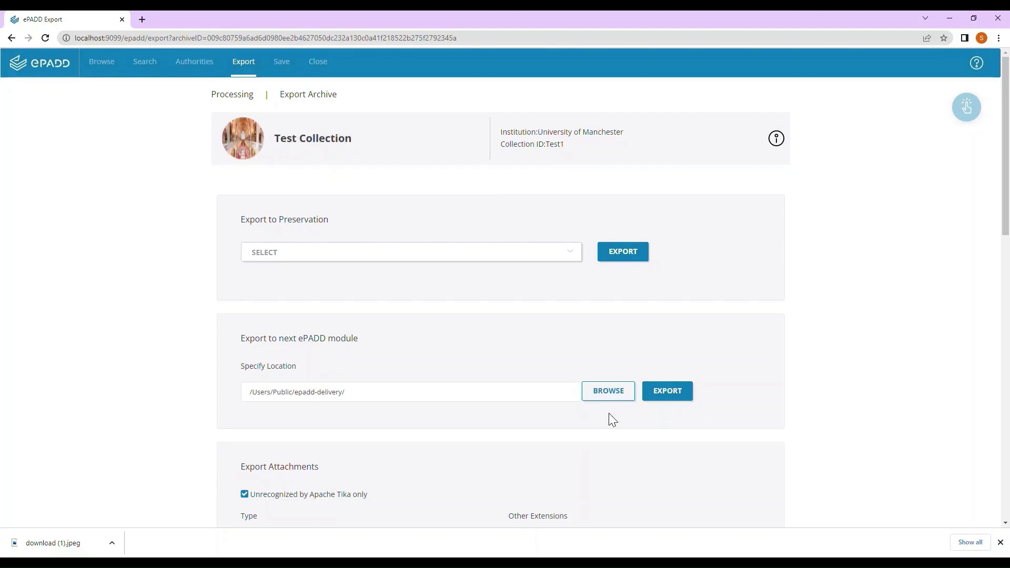
click(667, 396)
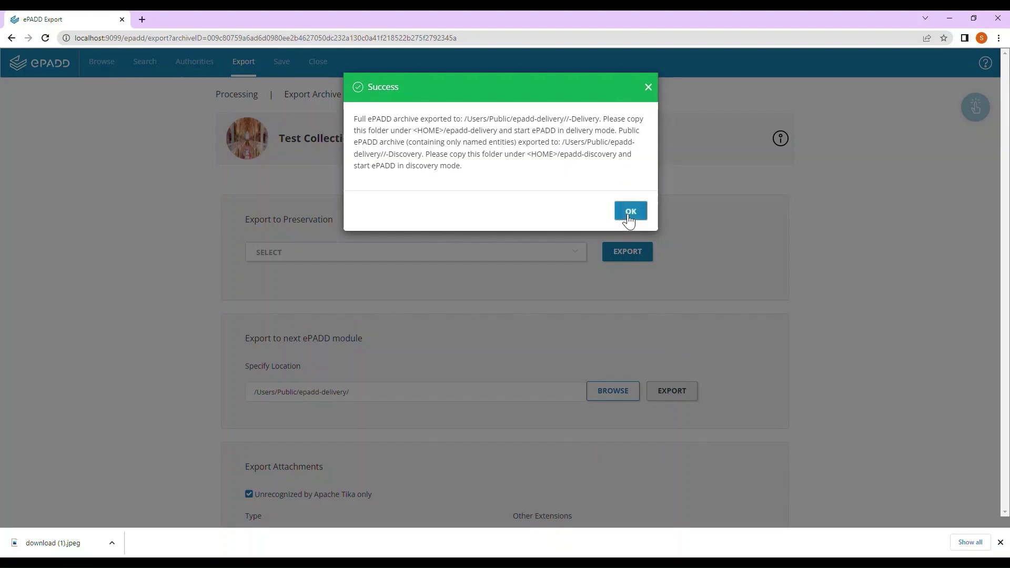
click(630, 212)
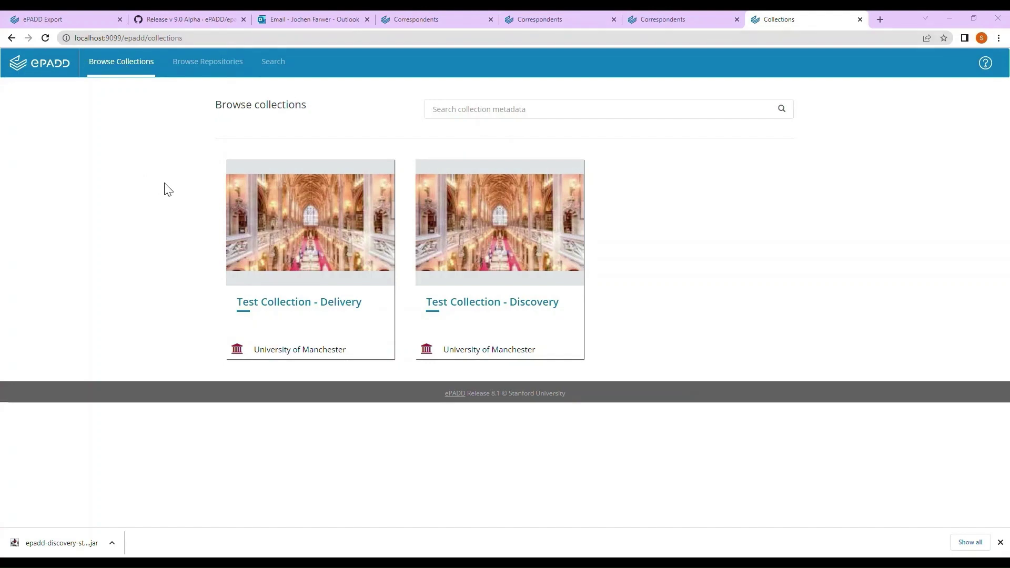
Enter Test Collection - Discovery, list the top correspondent's 36 messages and page through three
click(484, 308)
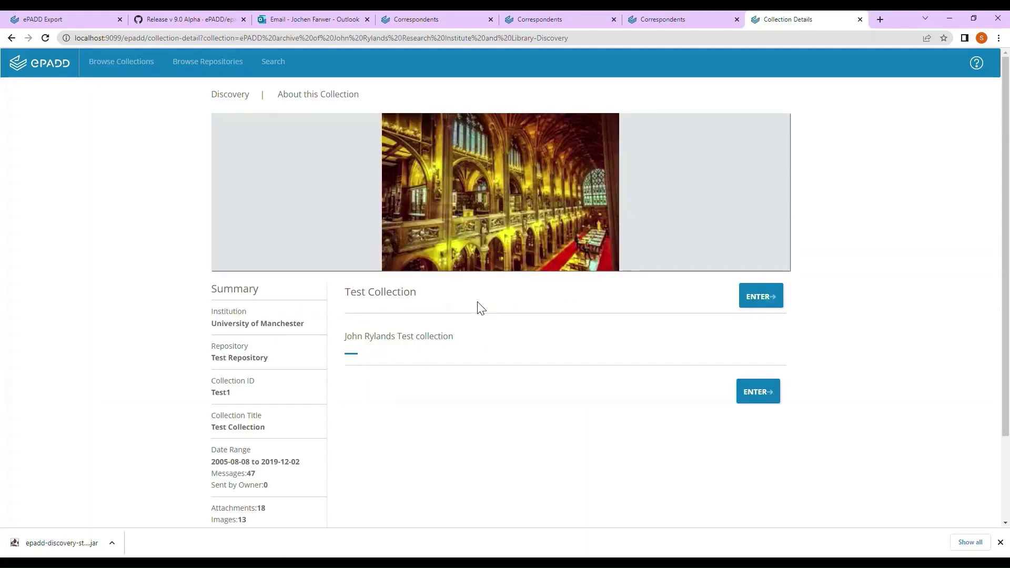
click(775, 311)
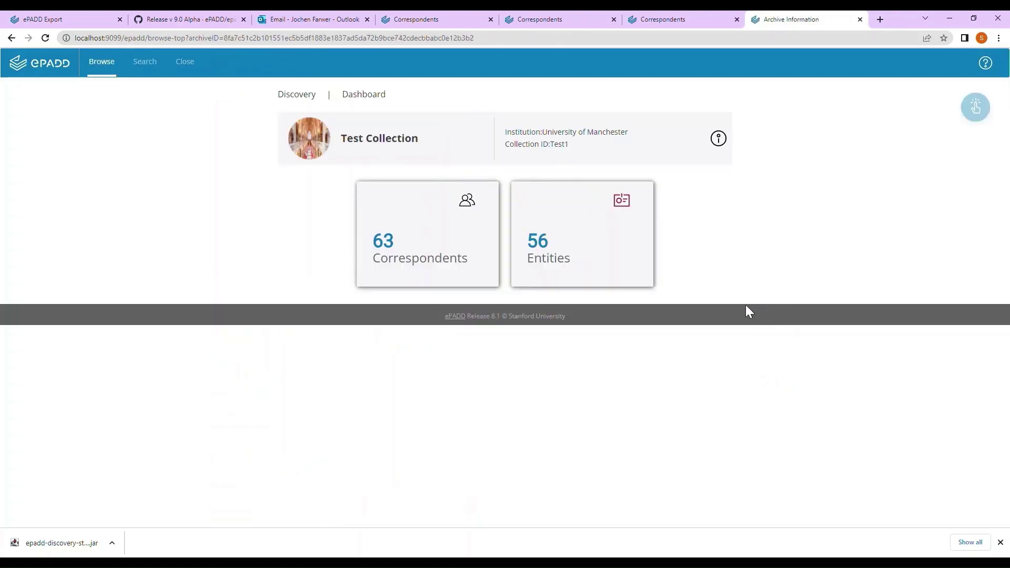
click(444, 258)
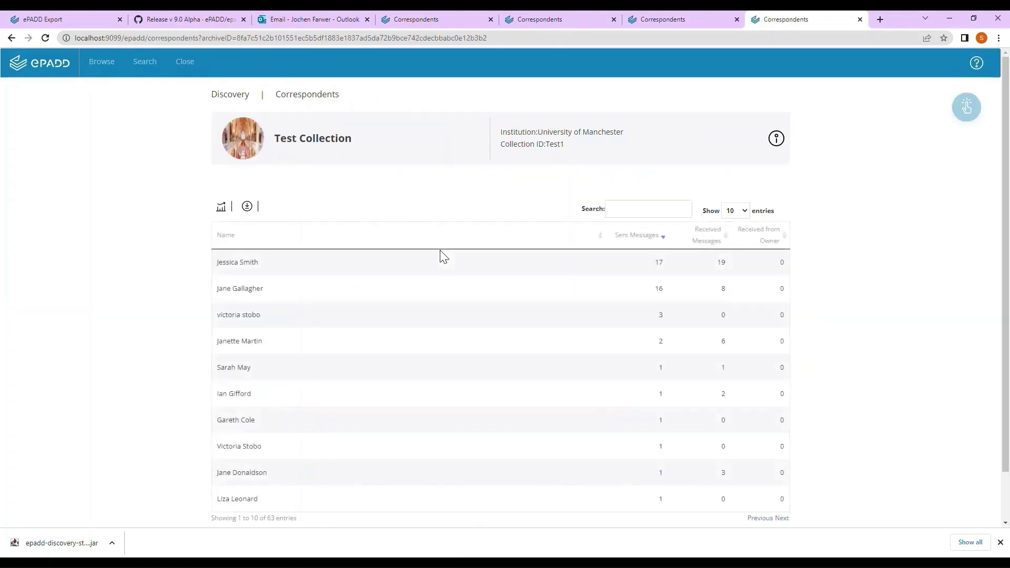
click(239, 263)
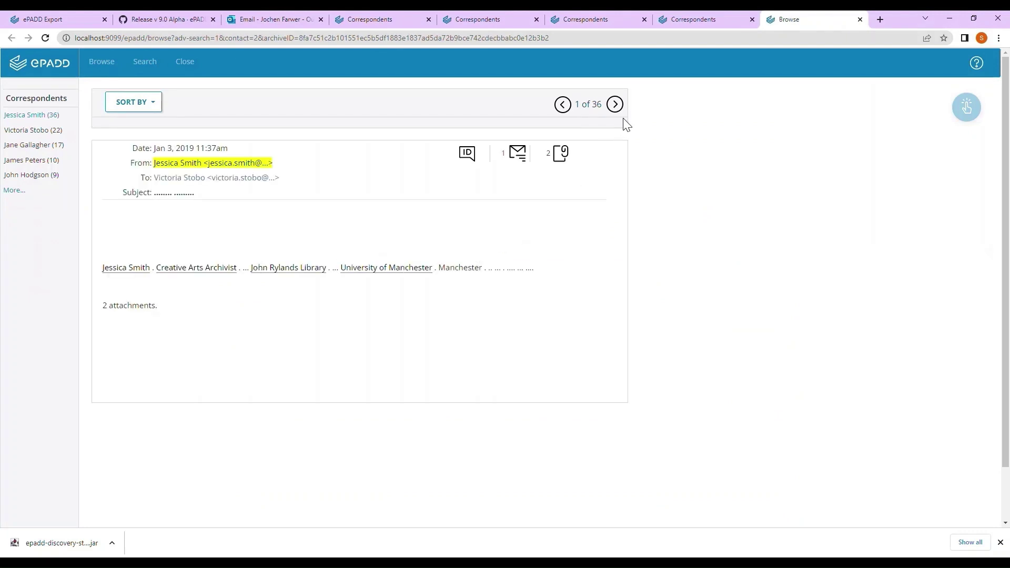
click(616, 105)
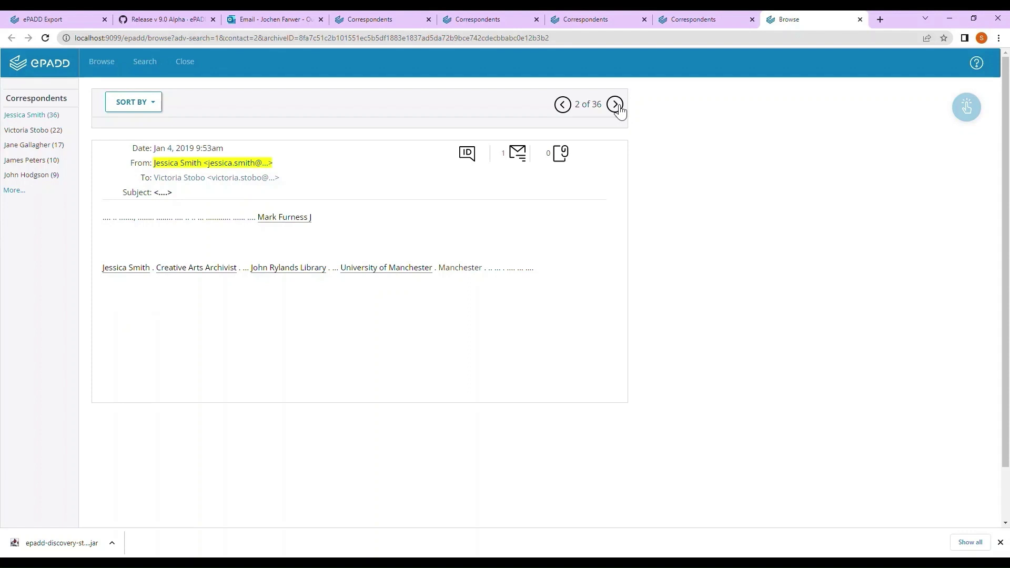
click(615, 105)
click(615, 104)
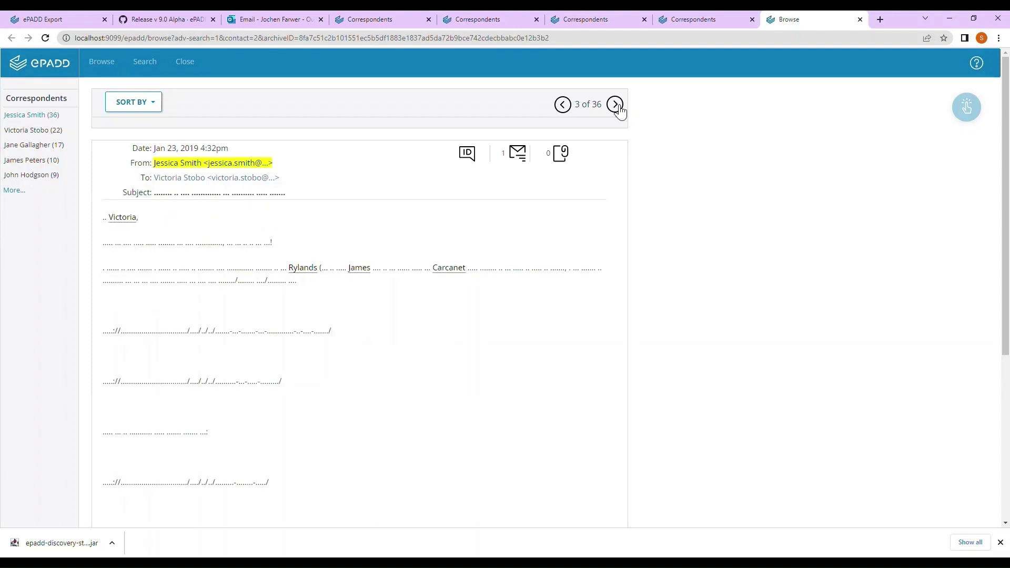